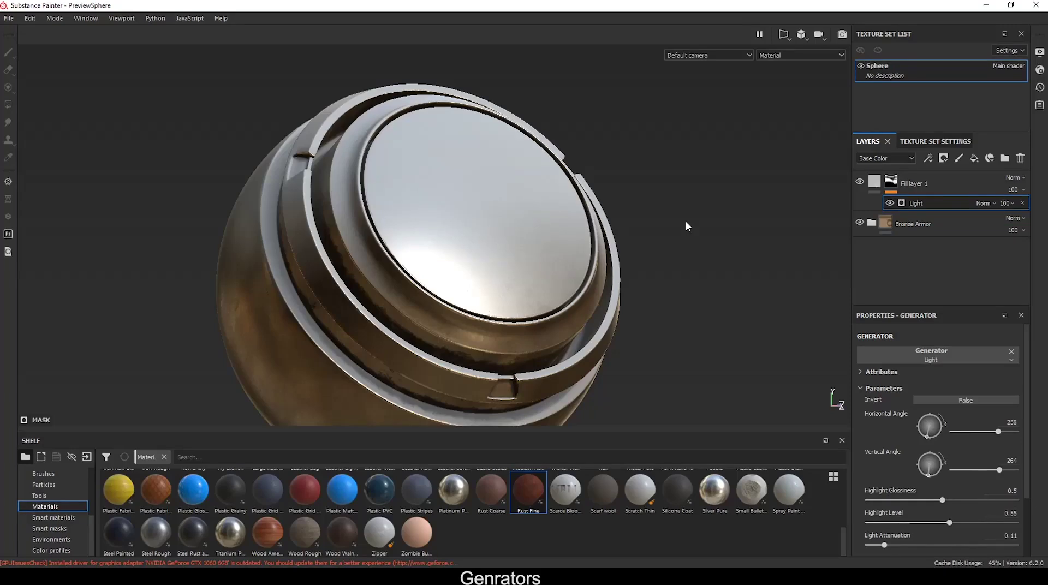
Keep the Light generator and set vertical angle 262, glossiness 0.41, highlight level 0.47, attenuation 0.14.
mouse_move(679, 213)
left_mouse_down("alt")
mouse_move(656, 189)
mouse_move(666, 207)
left_mouse_up("alt")
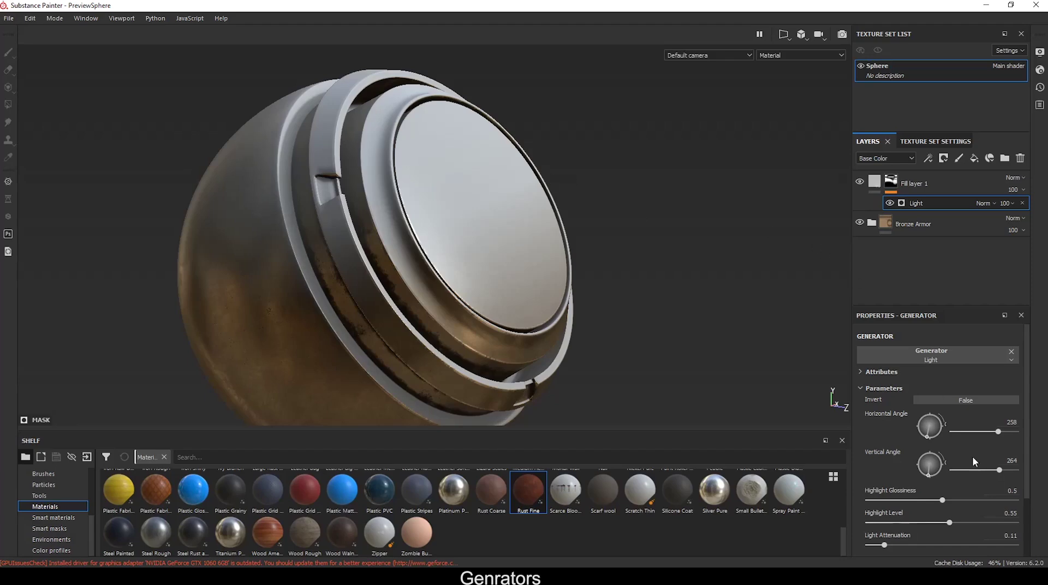
left_click(964, 360)
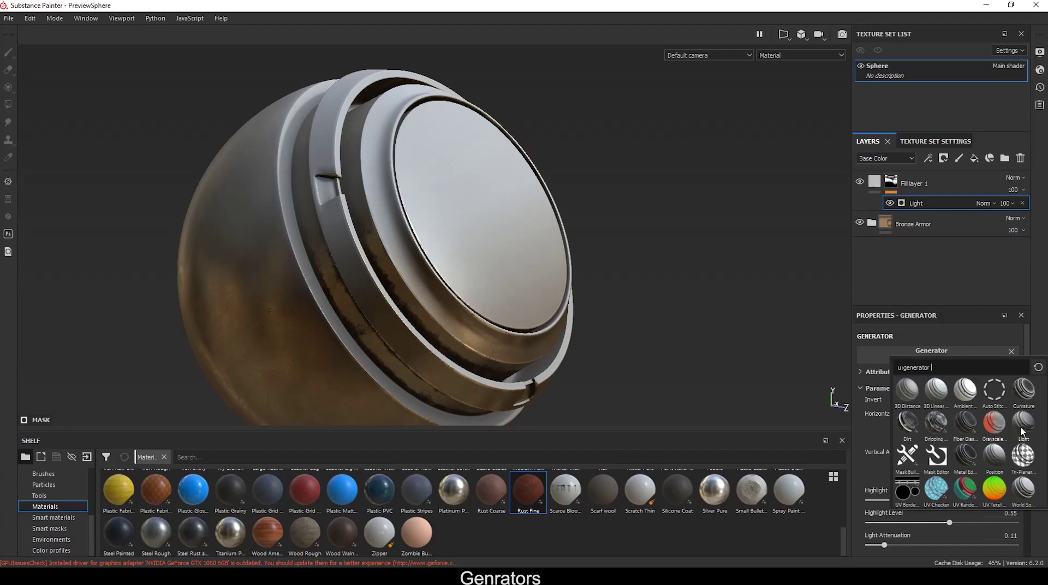
left_click(1021, 424)
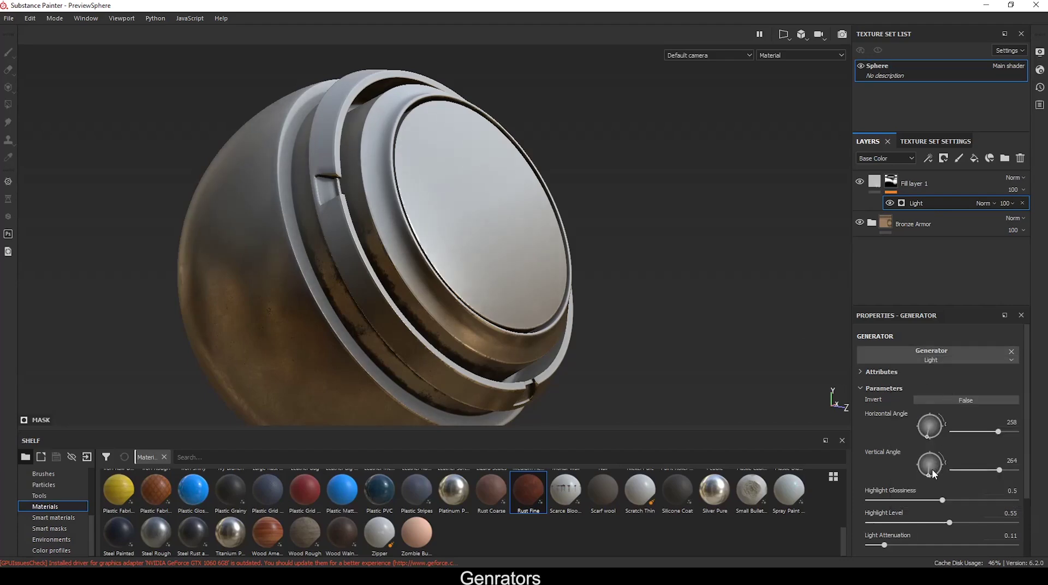
left_click_drag(932, 469, 928, 477)
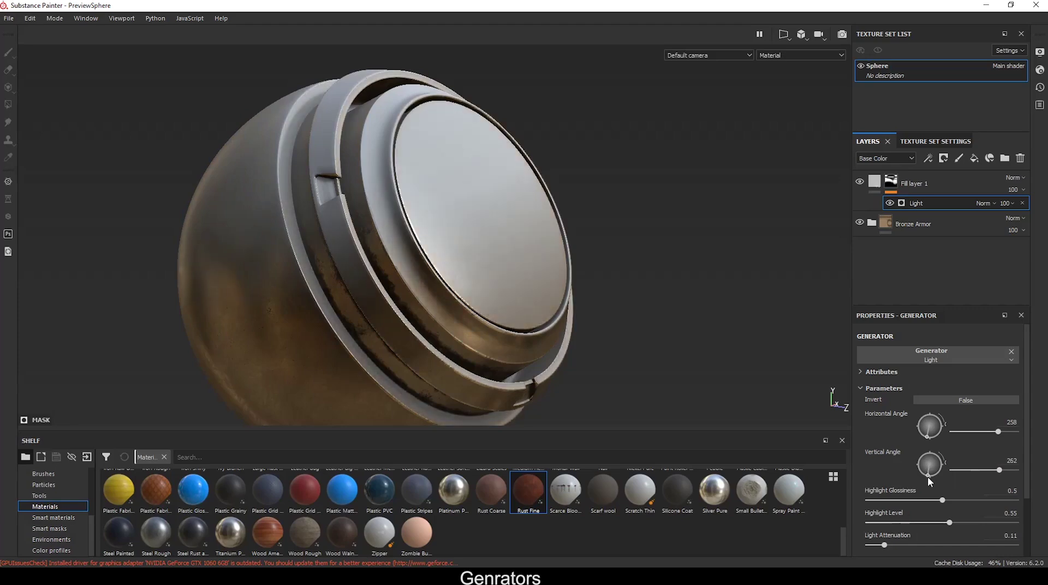
left_click_drag(949, 522, 889, 544)
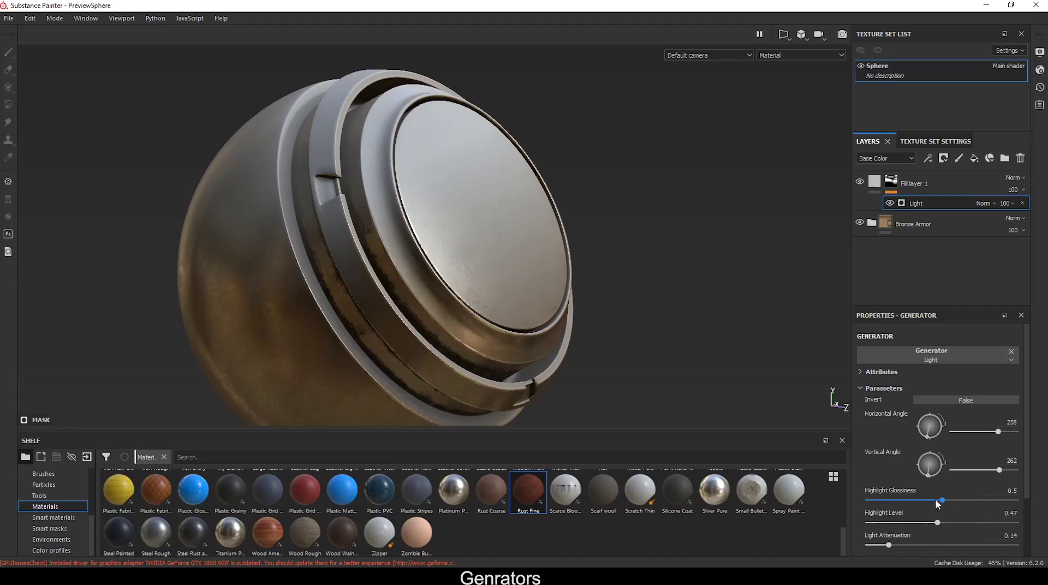
mouse_move(943, 501)
left_mouse_down()
mouse_move(898, 501)
mouse_move(936, 502)
mouse_move(930, 509)
left_mouse_up()
scroll(930, 489, "down", 2)
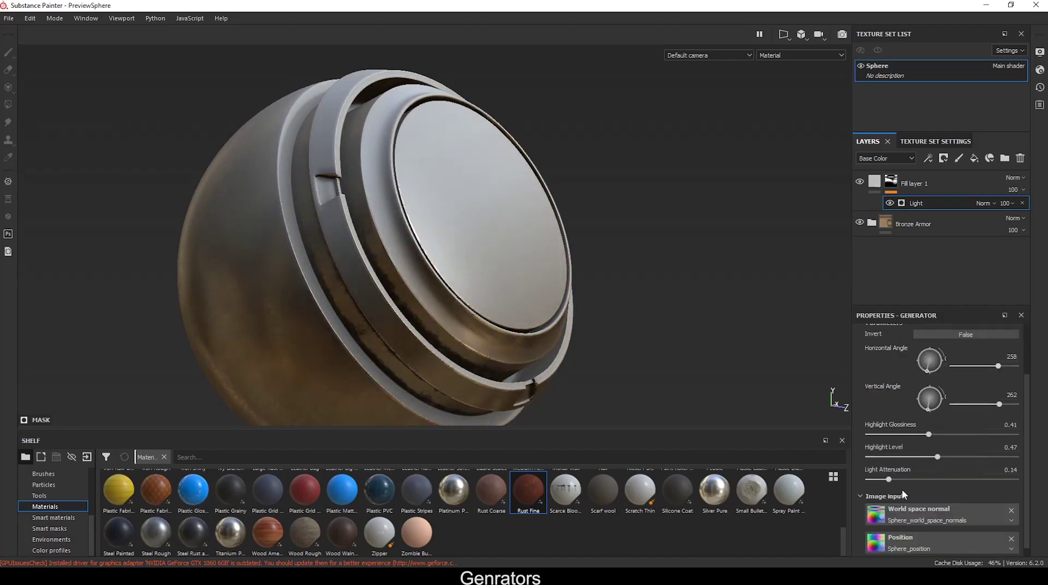
left_click_drag(551, 268, 510, 205, "alt")
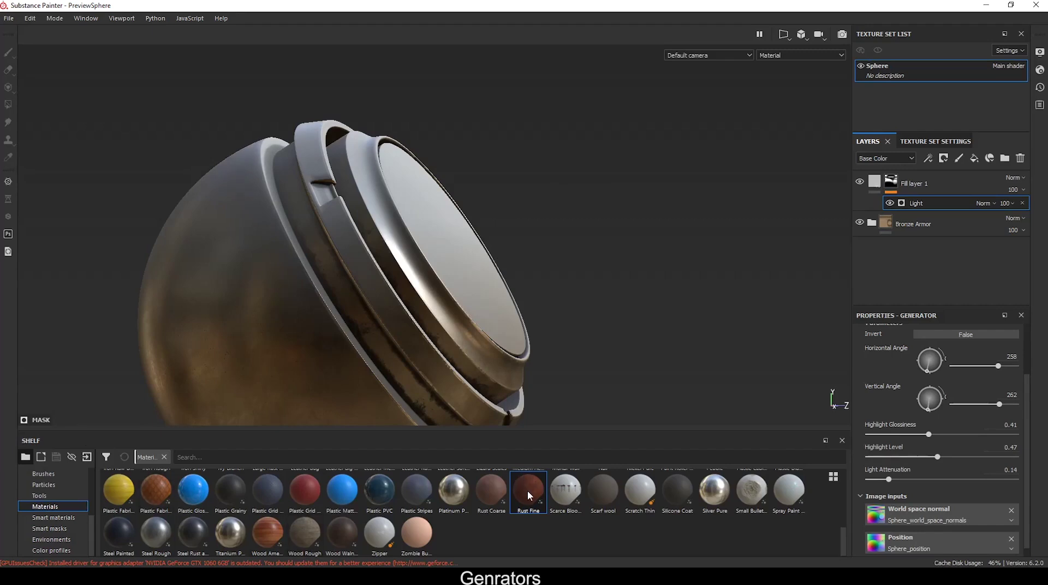
Drag the Rust Fine material onto Fill layer 1's material slot in Properties - Fill.
scroll(859, 458, "up", 2)
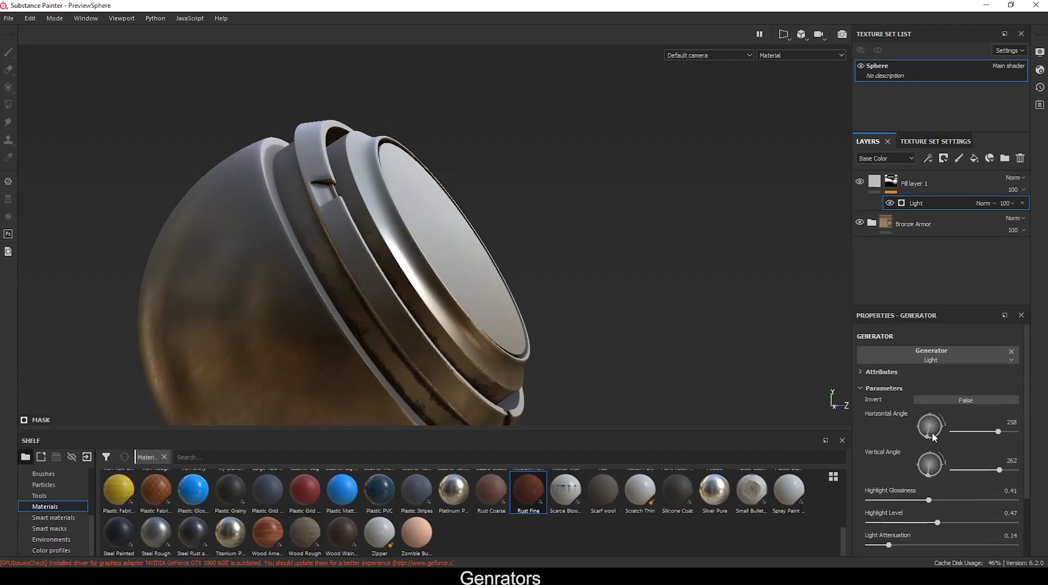
left_click(876, 182)
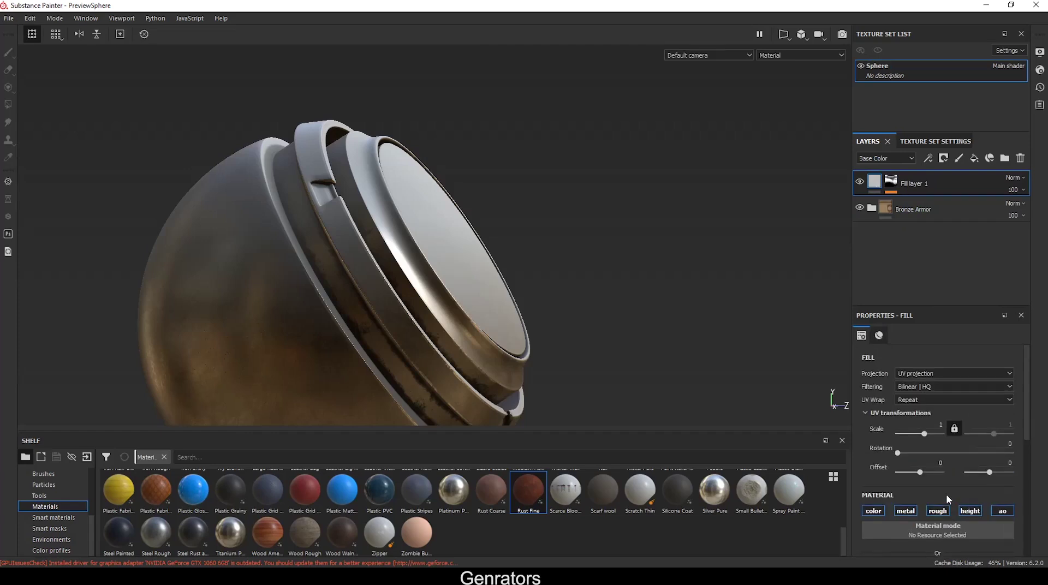
scroll(946, 493, "down", 2)
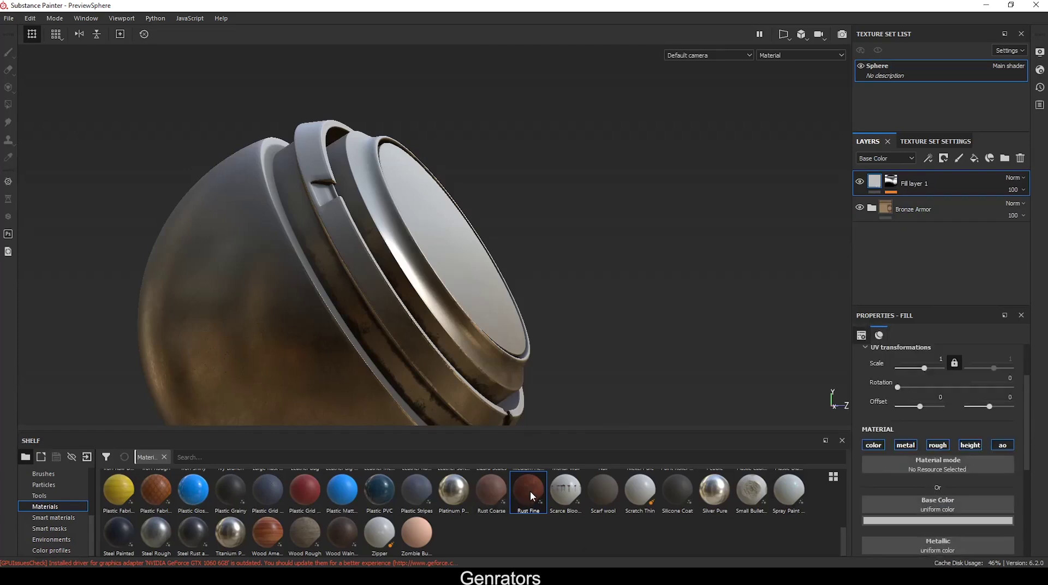
mouse_move(530, 492)
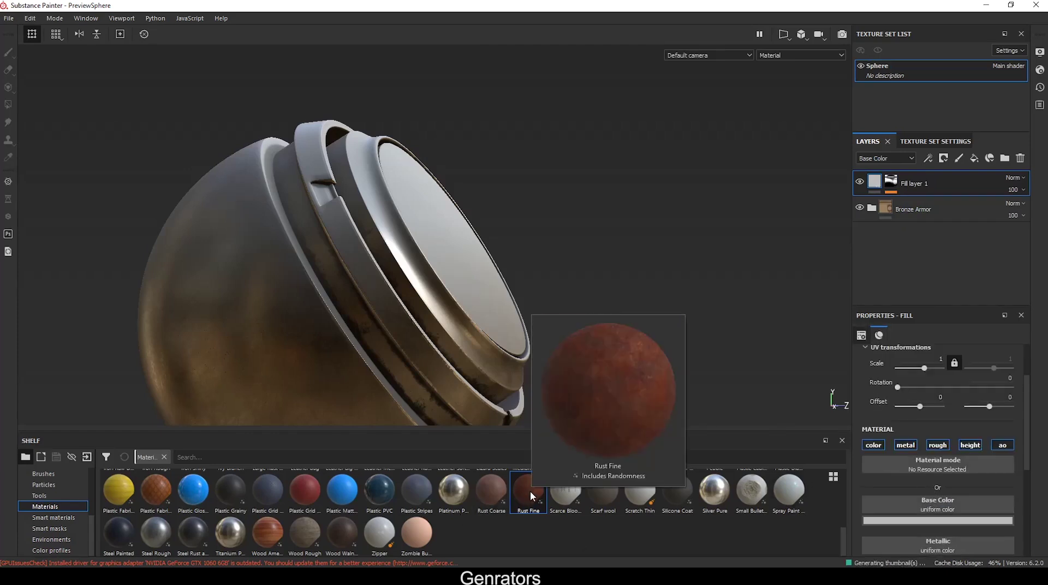
left_click_drag(529, 491, 925, 468)
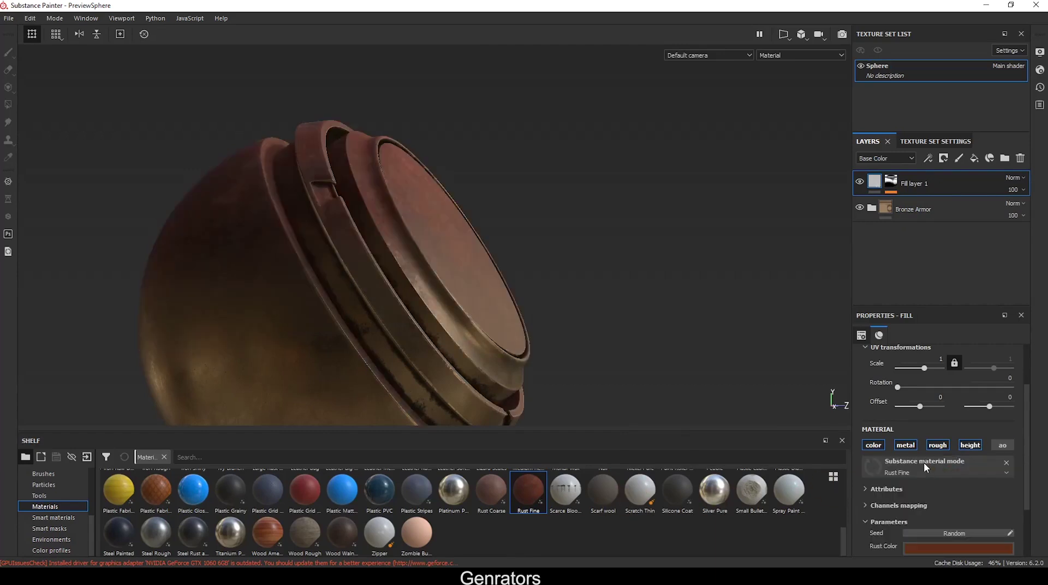
left_click_drag(558, 283, 484, 289, "alt")
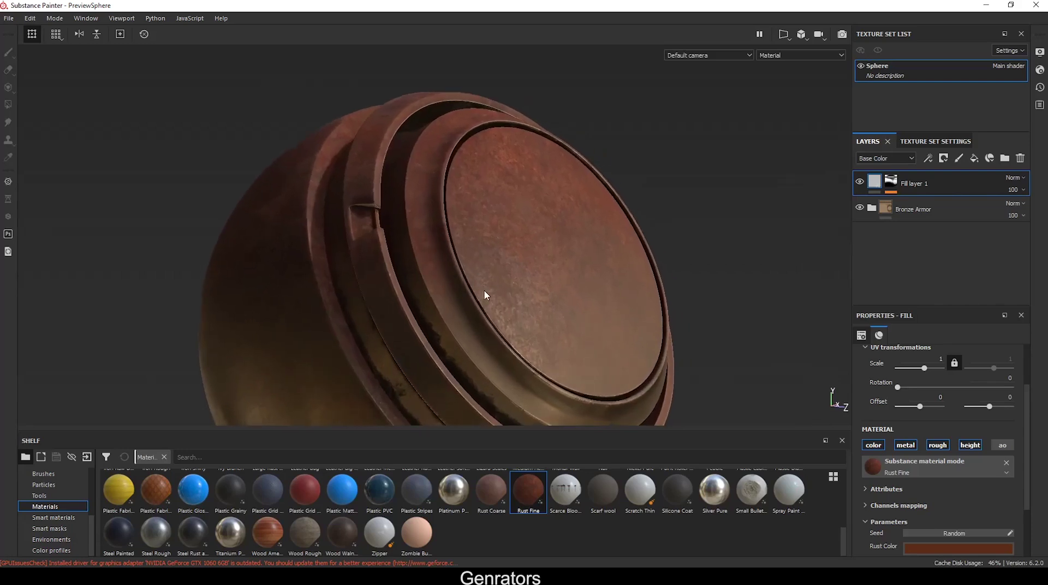
Add a fill effect above the Light generator in the mask, blended with Multiply.
left_click(895, 182)
left_click(916, 199)
left_click(928, 157)
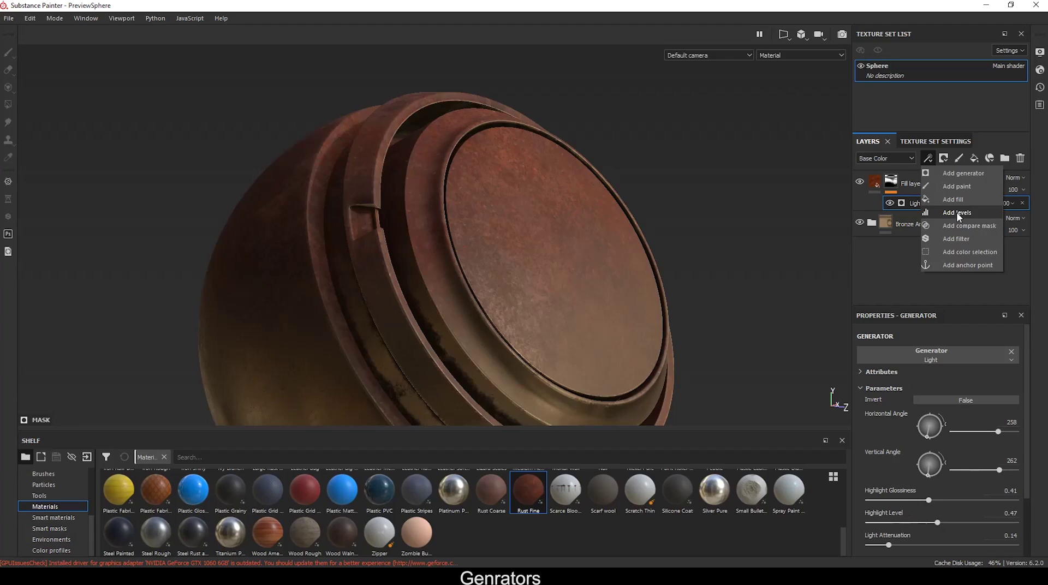
left_click(953, 199)
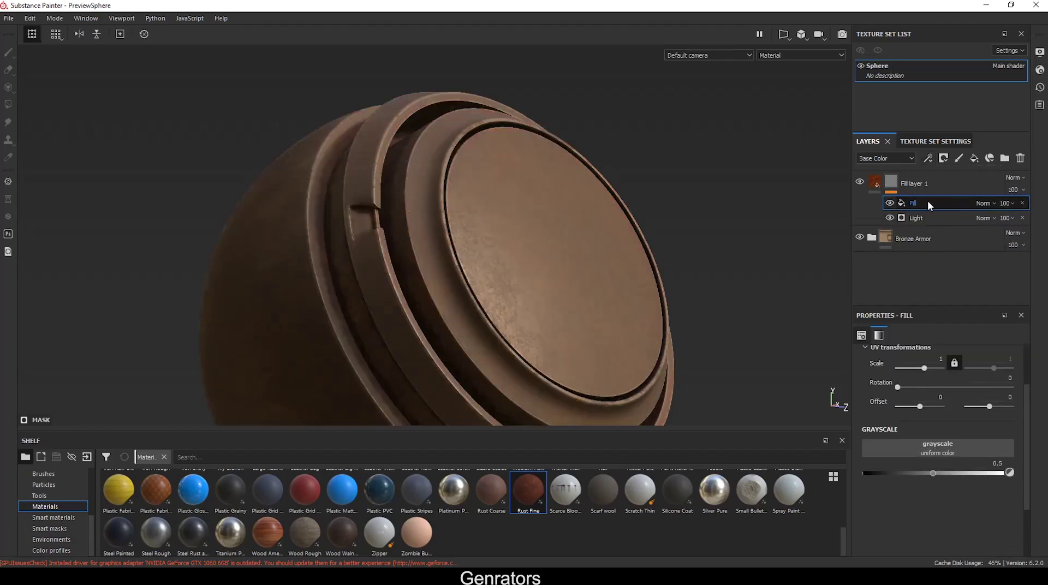
left_click(981, 203)
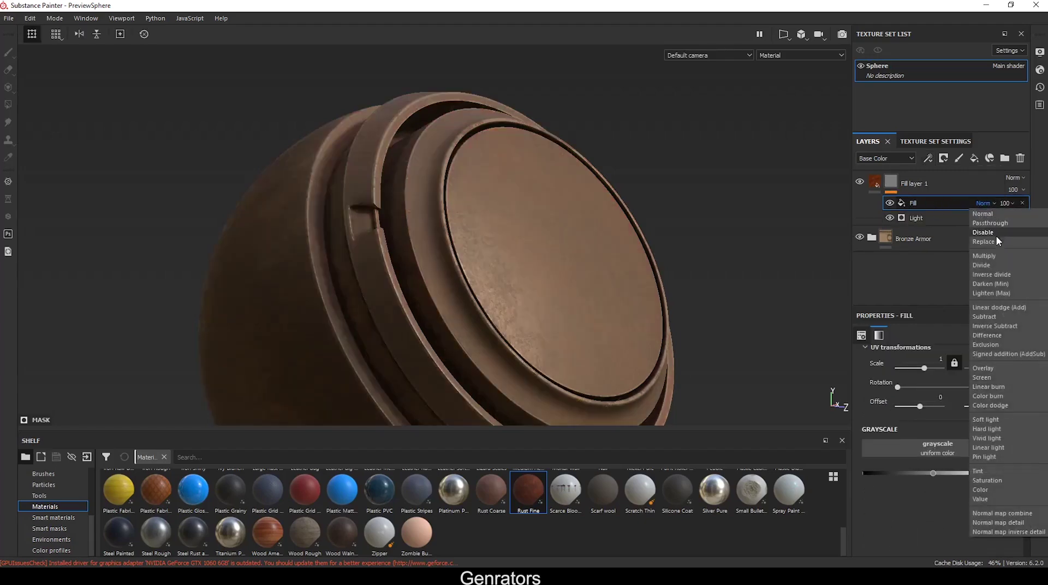
left_click(984, 255)
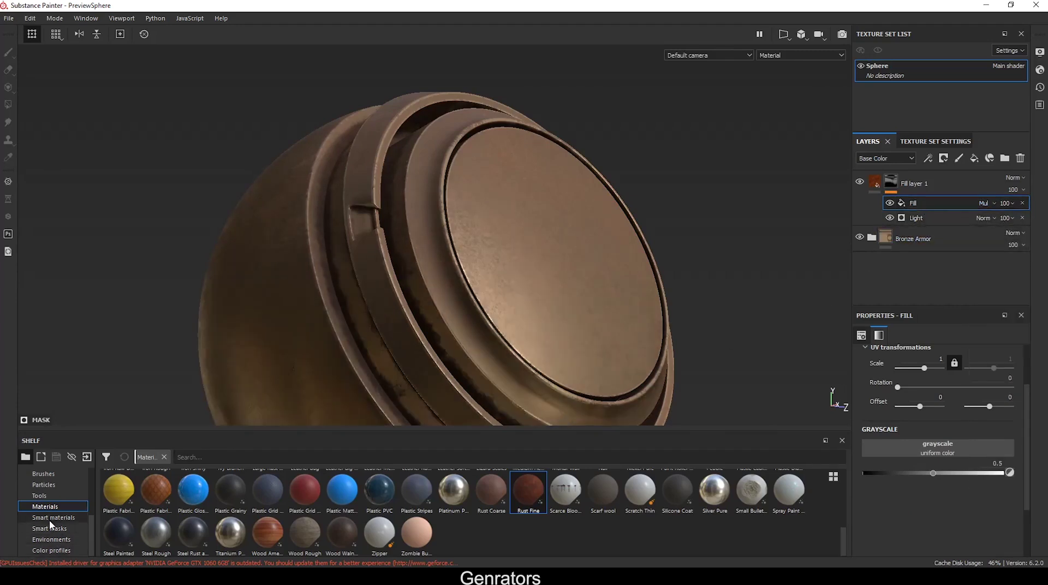
Load BnW Spots 2 from Procedurals into the fill effect's Grayscale slot.
scroll(48, 506, "up", 6)
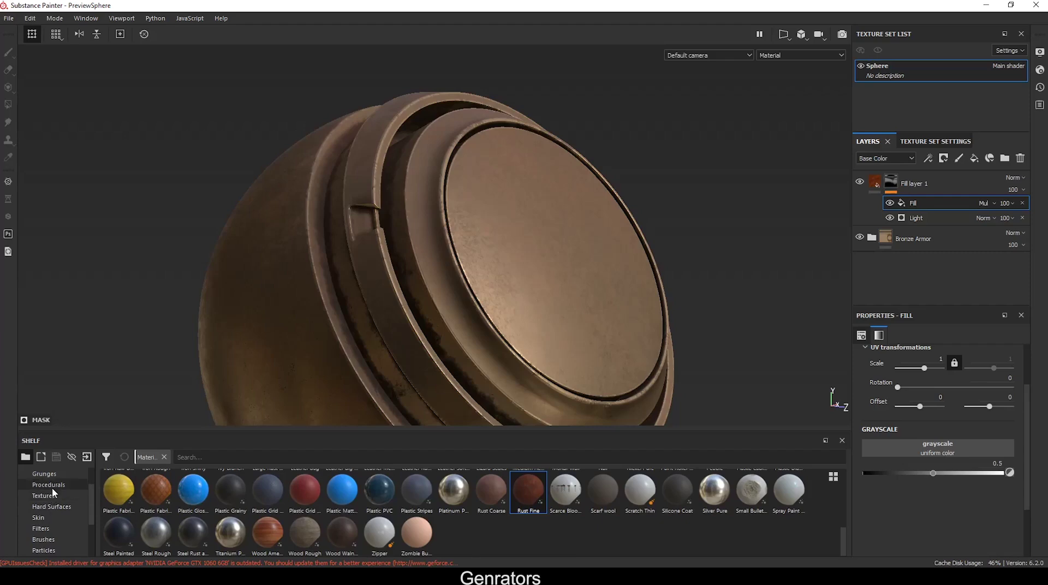
left_click(51, 486)
left_click_drag(411, 486, 919, 447)
left_click_drag(393, 234, 371, 226, "alt")
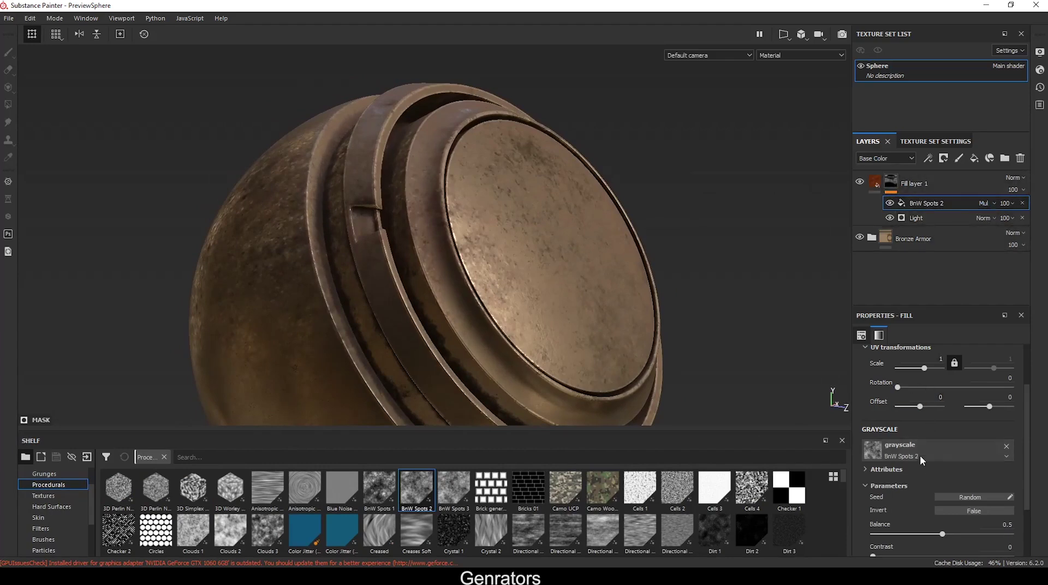
Set the BnW Spots 2 balance to 0.83, contrast to 0.3 and noise scale to 3.
scroll(911, 532, "down", 1)
left_click(942, 502)
left_click_drag(942, 501, 988, 497)
scroll(901, 507, "down", 1)
mouse_move(898, 491)
left_mouse_down()
mouse_move(1007, 483)
mouse_move(912, 484)
left_mouse_up()
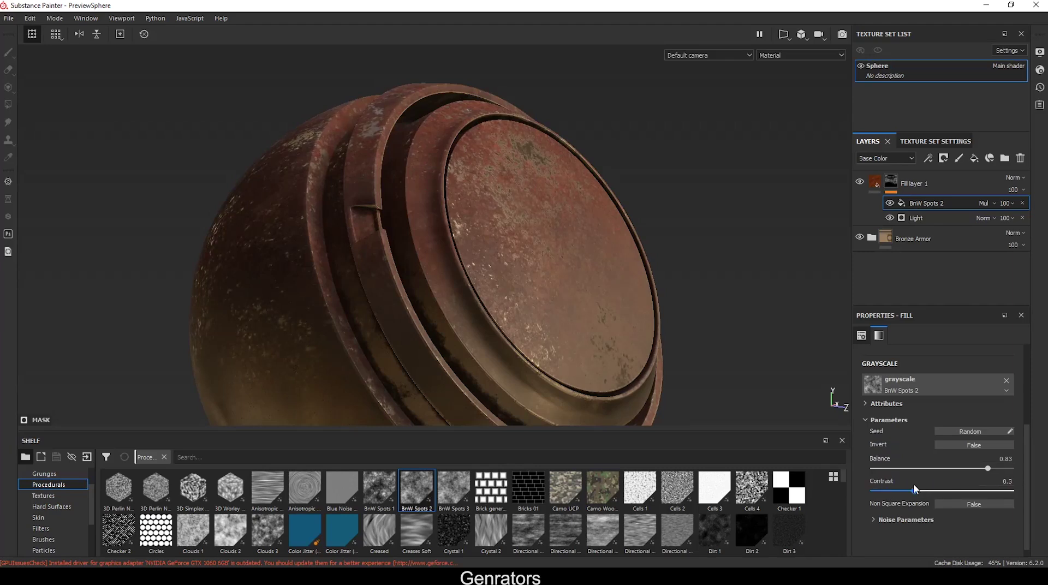
left_click(873, 520)
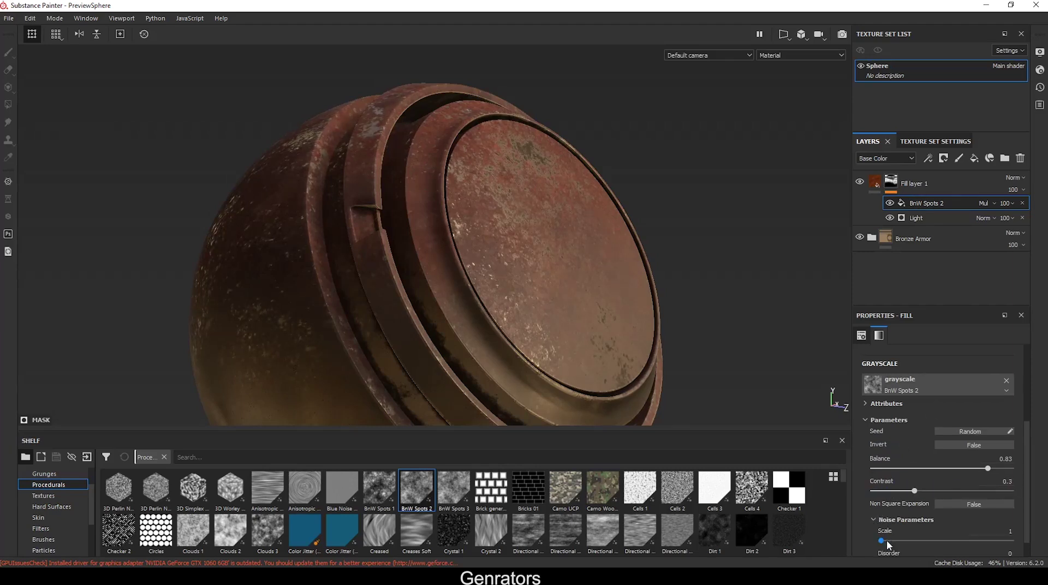
left_click_drag(881, 541, 918, 541)
mouse_move(492, 283)
left_mouse_down("alt")
mouse_move(380, 292)
mouse_move(597, 280)
mouse_move(552, 269)
left_mouse_up("alt")
Add a Paint effect to Fill layer 1's mask, blended with Multiply.
left_click(929, 158)
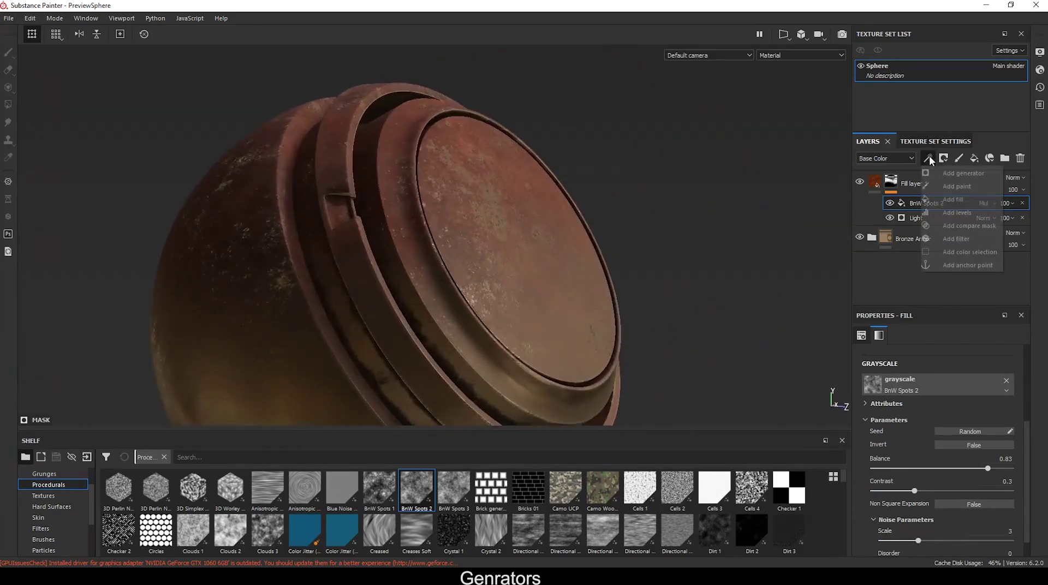
left_click(955, 186)
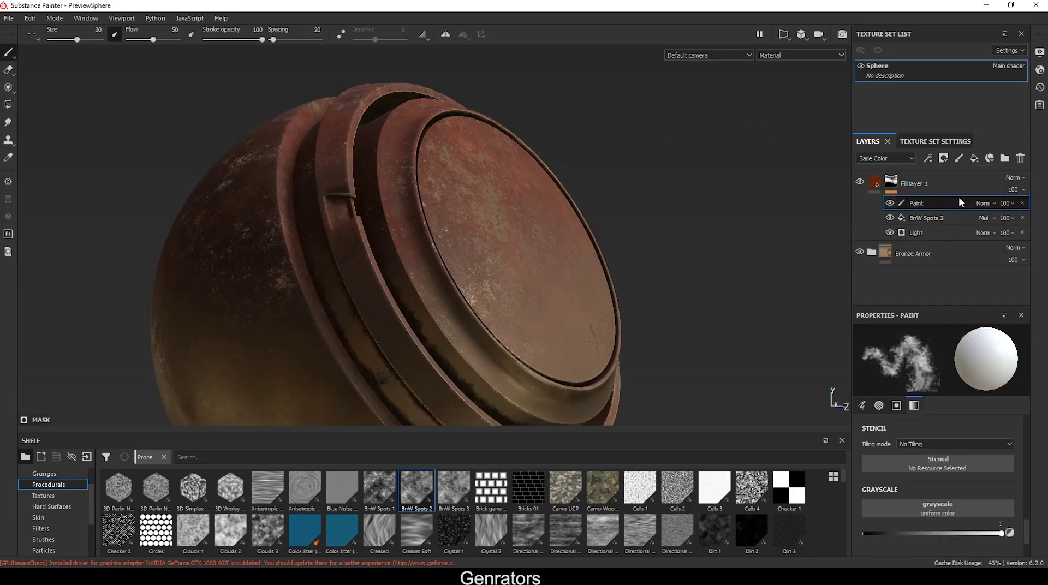
left_click(984, 203)
left_click(995, 257)
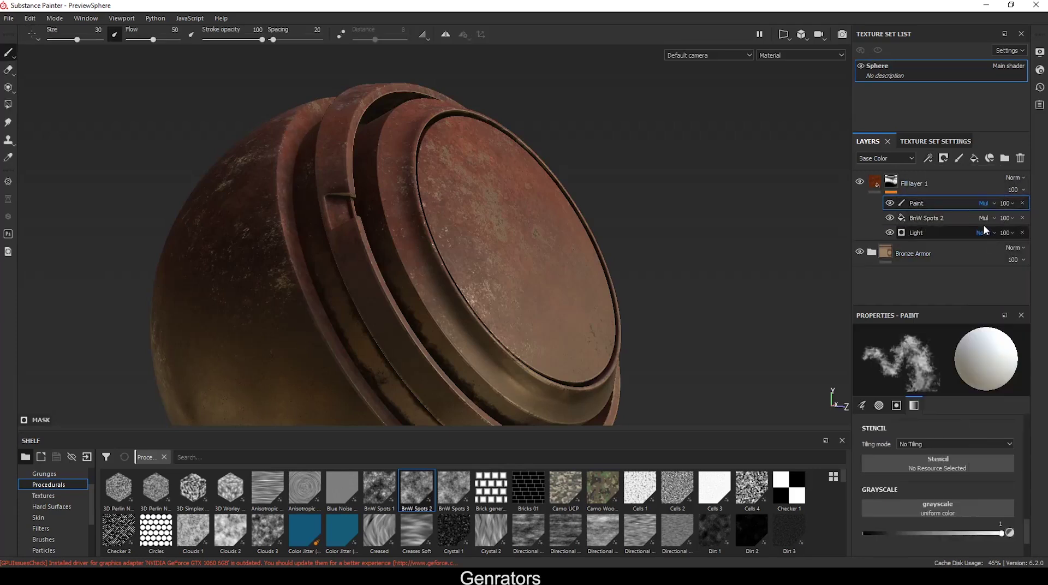
Paint black dirt marks onto the disc face with an enlarged Dirt 1 brush.
scroll(59, 506, "down", 3)
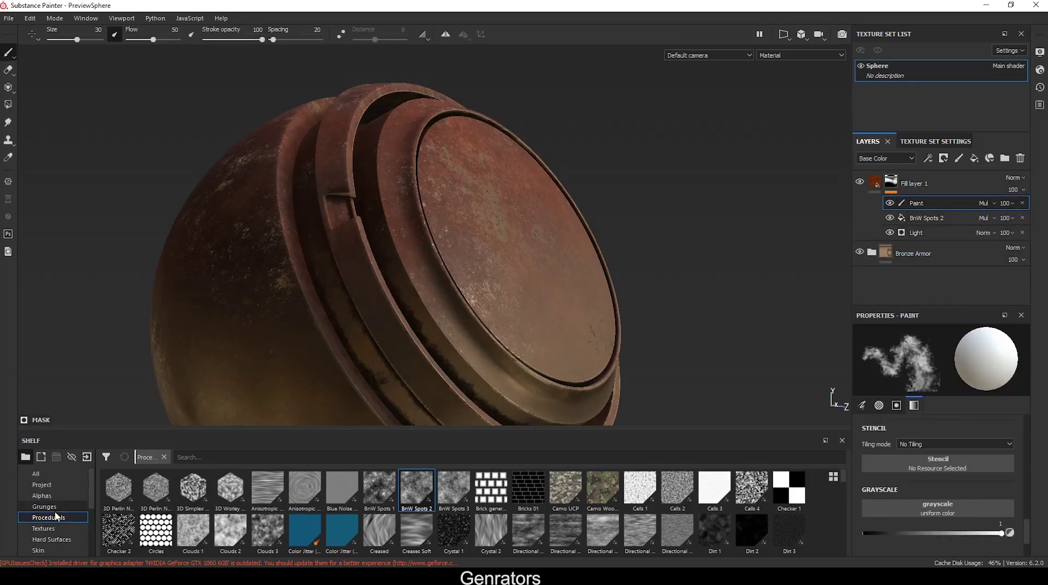
left_click(43, 474)
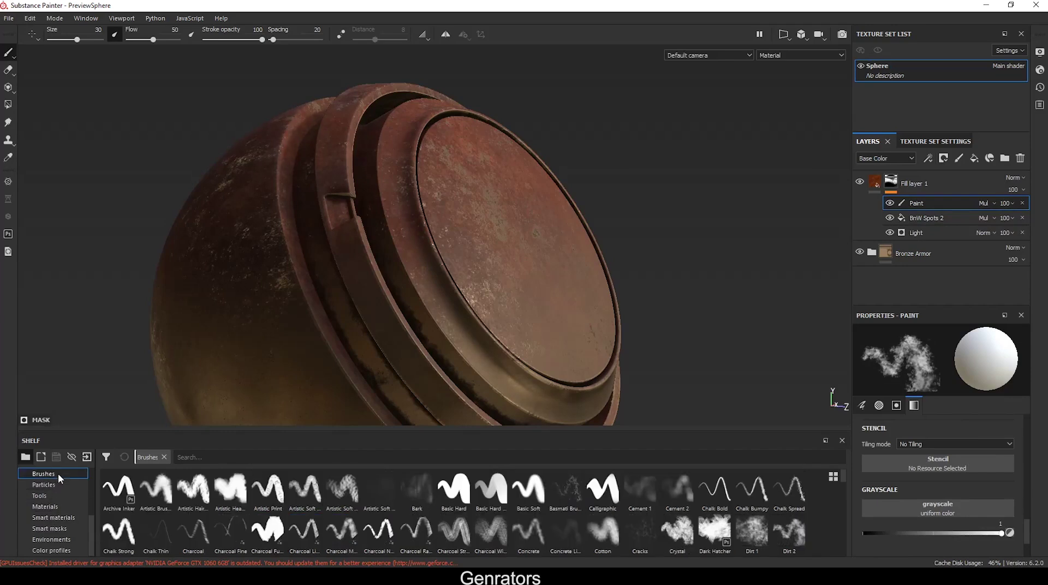
left_click(685, 533)
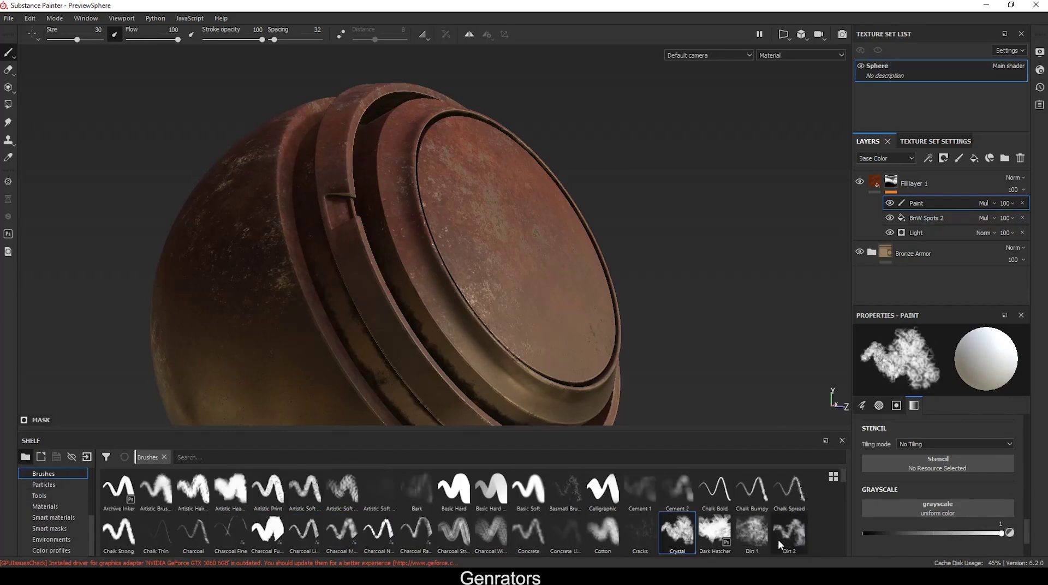
left_click(752, 532)
mouse_move(536, 271)
left_mouse_down("alt")
mouse_move(459, 279)
mouse_move(448, 270)
mouse_move(470, 251)
left_mouse_up("alt")
key("x")
right_click_drag(471, 251, 494, 252, "ctrl")
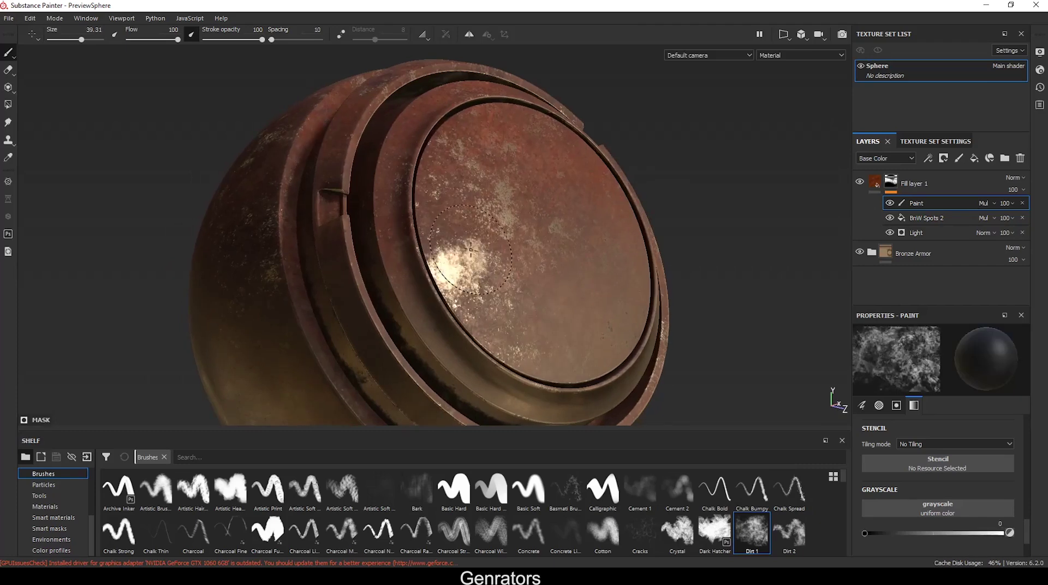
mouse_move(447, 262)
left_mouse_down()
mouse_move(382, 251)
mouse_move(510, 304)
mouse_move(532, 339)
mouse_move(557, 328)
mouse_move(480, 311)
mouse_move(464, 284)
left_mouse_up()
Orbit and zoom to inspect the rim side-on, then the whole sphere.
left_click_drag(378, 312, 492, 269, "alt")
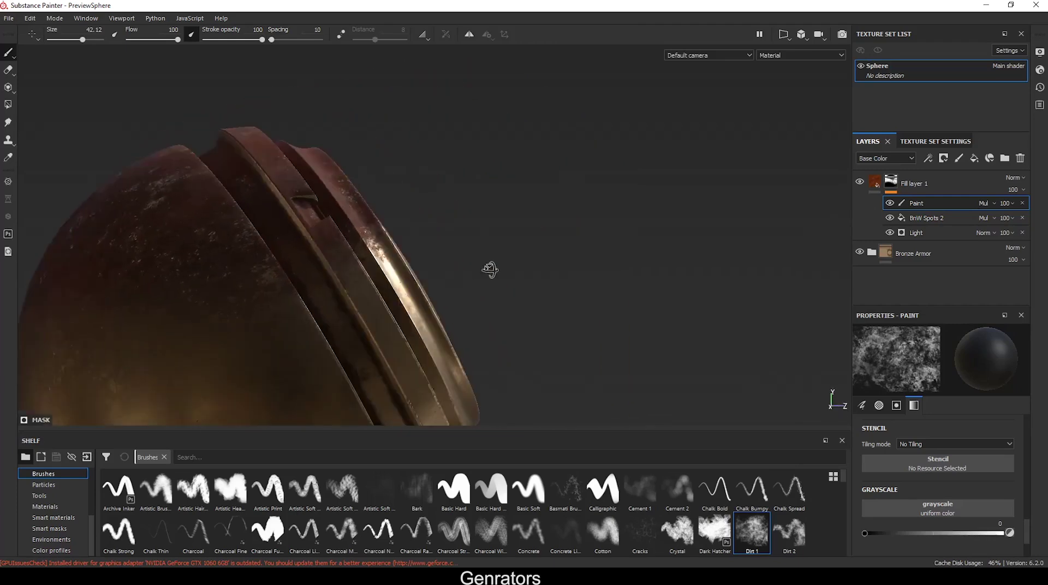
left_click_drag(304, 339, 220, 350, "alt")
right_click_drag(220, 350, 284, 328, "alt")
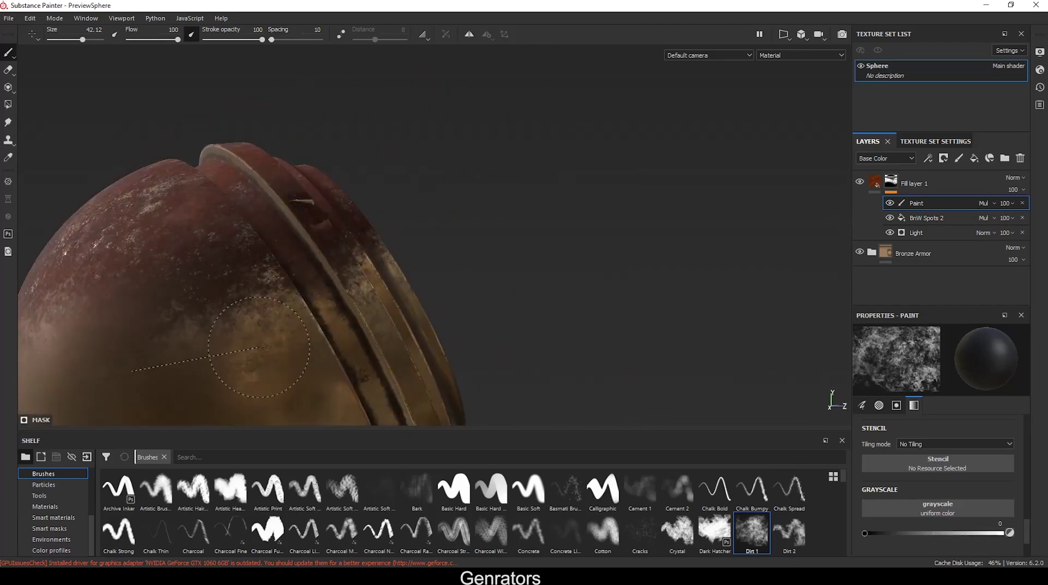
left_click_drag(283, 328, 256, 338, "alt")
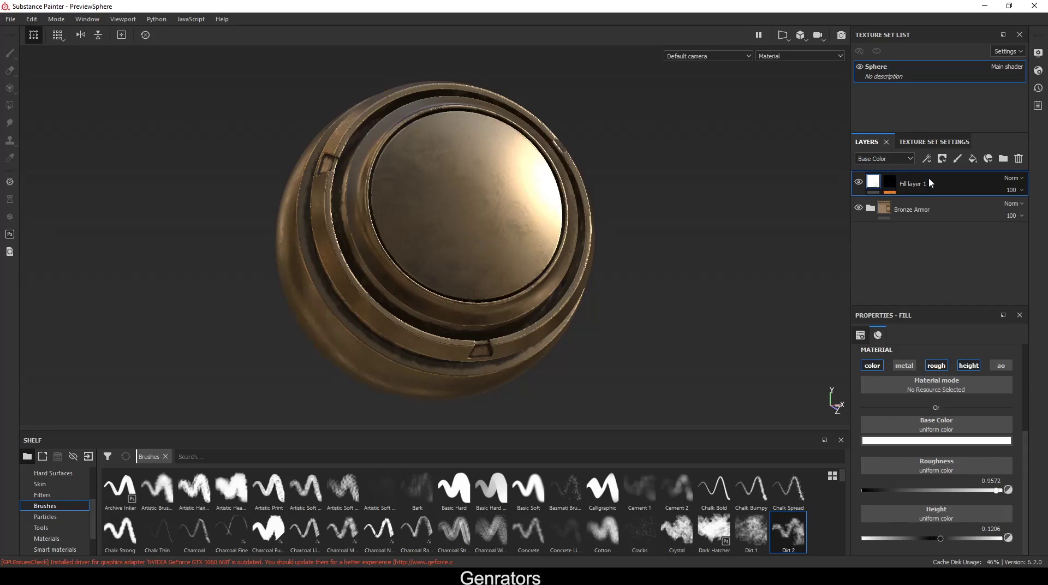
Add an Auto Stitcher generator to Fill layer 1's mask and inspect the stitched rim.
left_click(884, 187)
left_click(928, 204)
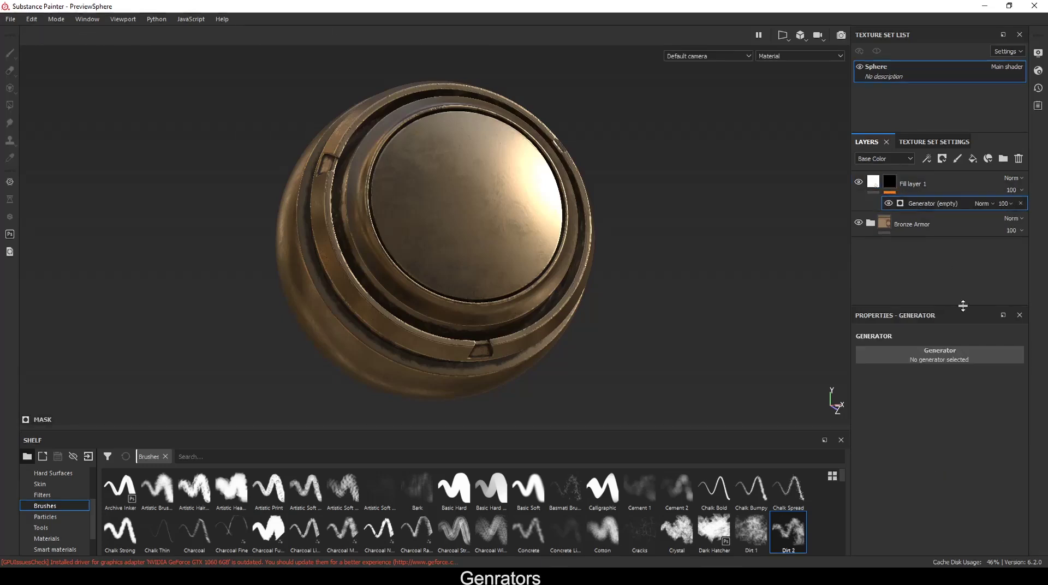
left_click(940, 352)
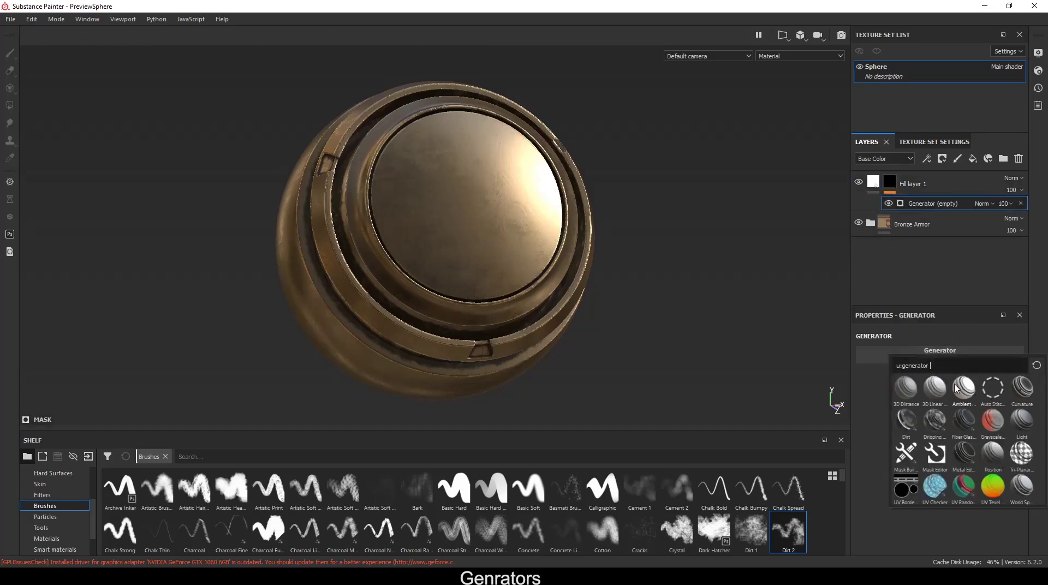
left_click(993, 388)
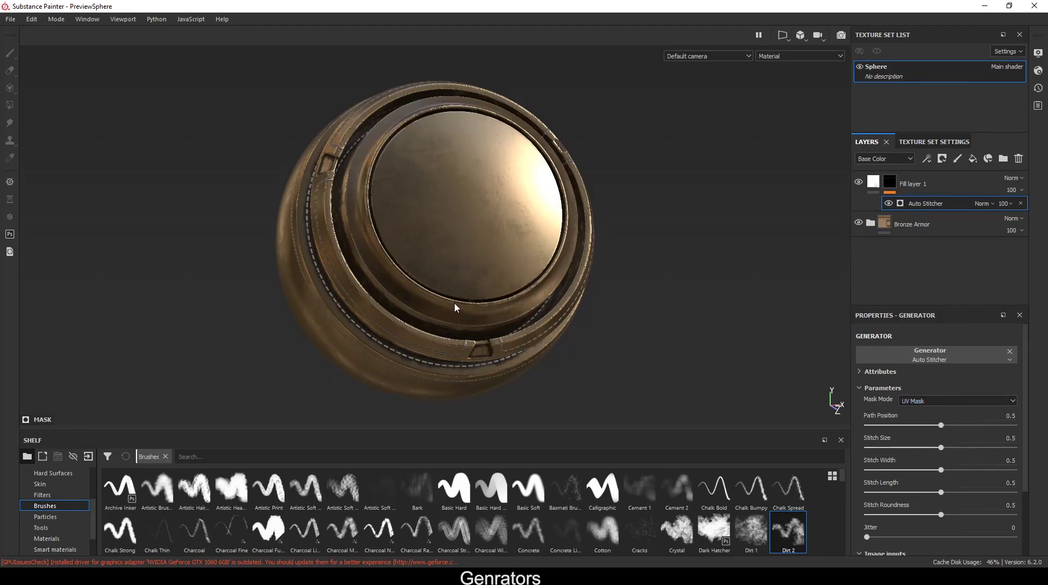
left_click_drag(431, 316, 379, 300, "alt")
mouse_move(509, 228)
right_mouse_down("shift")
mouse_move(475, 229)
mouse_move(499, 232)
right_mouse_up("shift")
middle_click_drag(506, 258, 507, 178, "alt")
Shift Path Position to 0.49 and add some jitter to the stitches.
left_click_drag(944, 428, 966, 450)
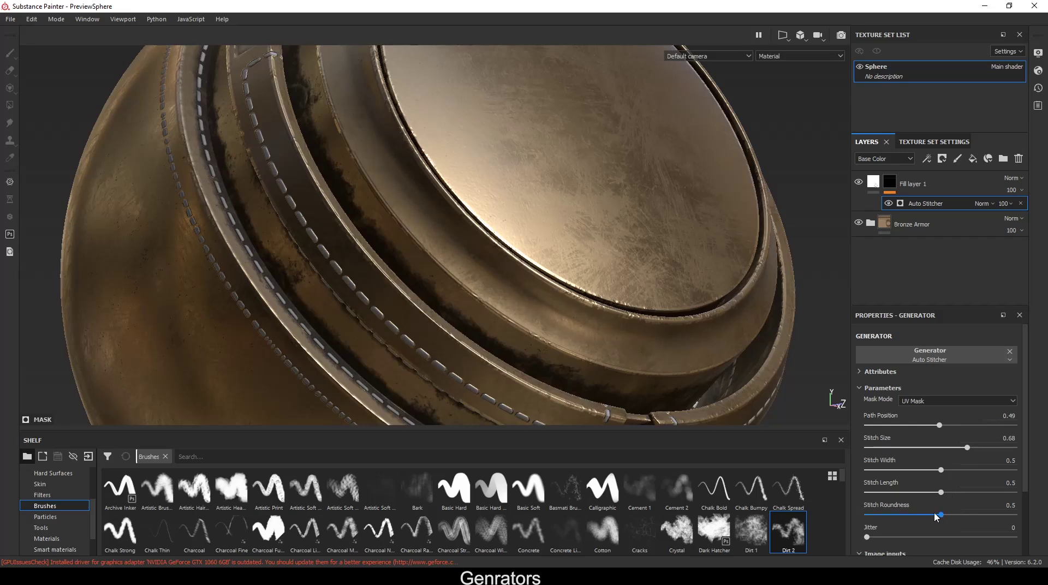
mouse_move(873, 538)
left_mouse_down()
mouse_move(970, 536)
mouse_move(887, 533)
left_mouse_up()
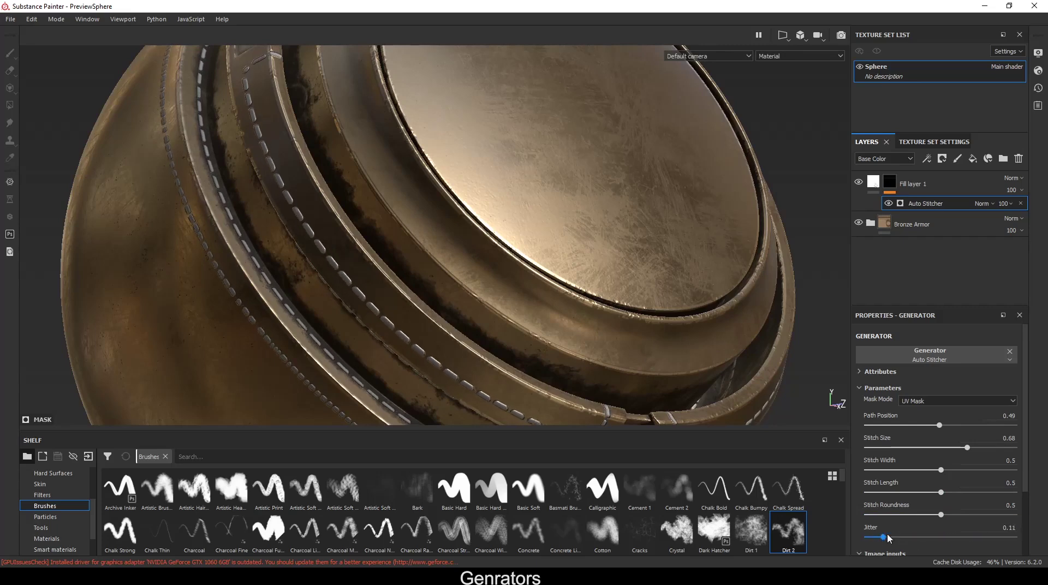
scroll(887, 524, "down", 2)
Browse Smart materials and Smart masks, then select the Mask Editor generator at Global Balance 0.41.
left_click_drag(649, 324, 562, 304, "alt")
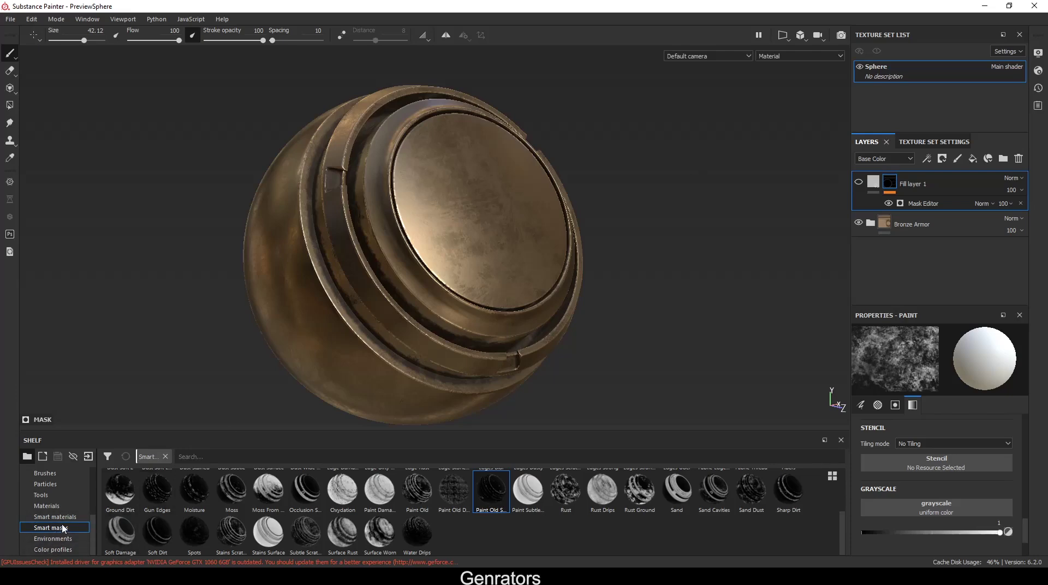
left_click(54, 517)
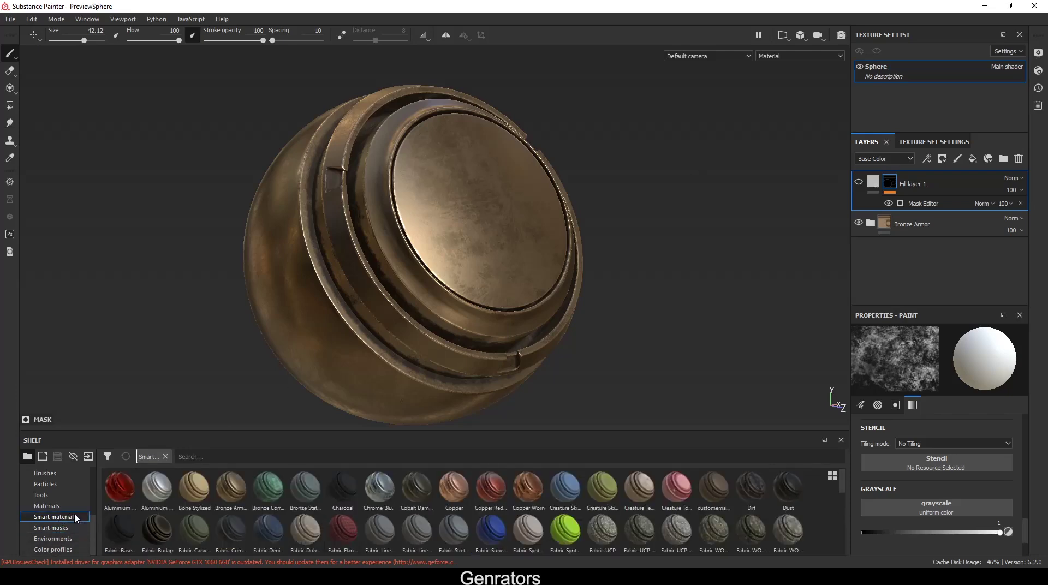
left_click(65, 528)
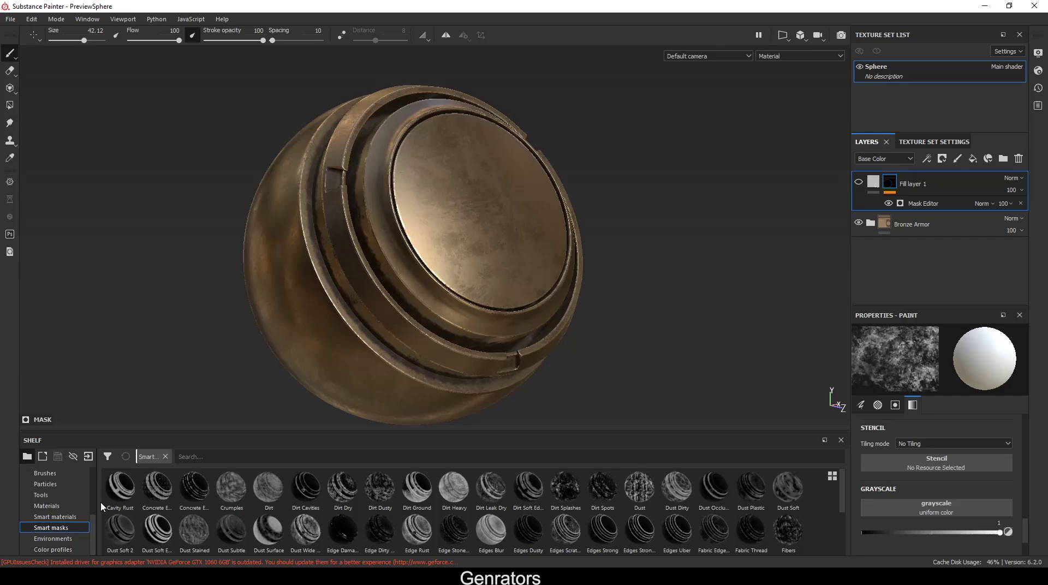
left_click(924, 208)
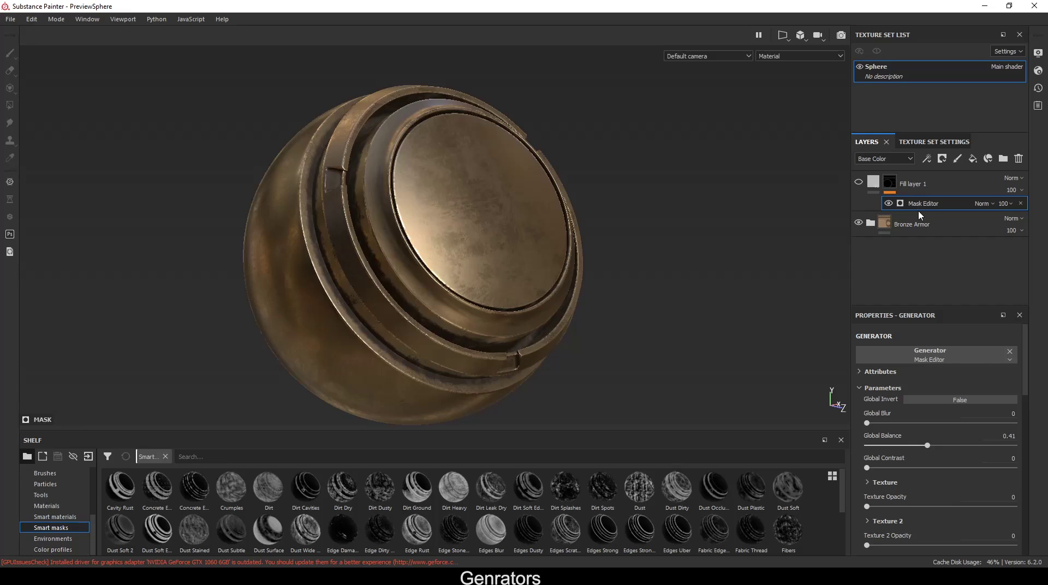
Select Fill layer 1, its Mask Editor generator, and then the layer's mask thumbnail.
left_click(915, 182)
right_click(915, 183)
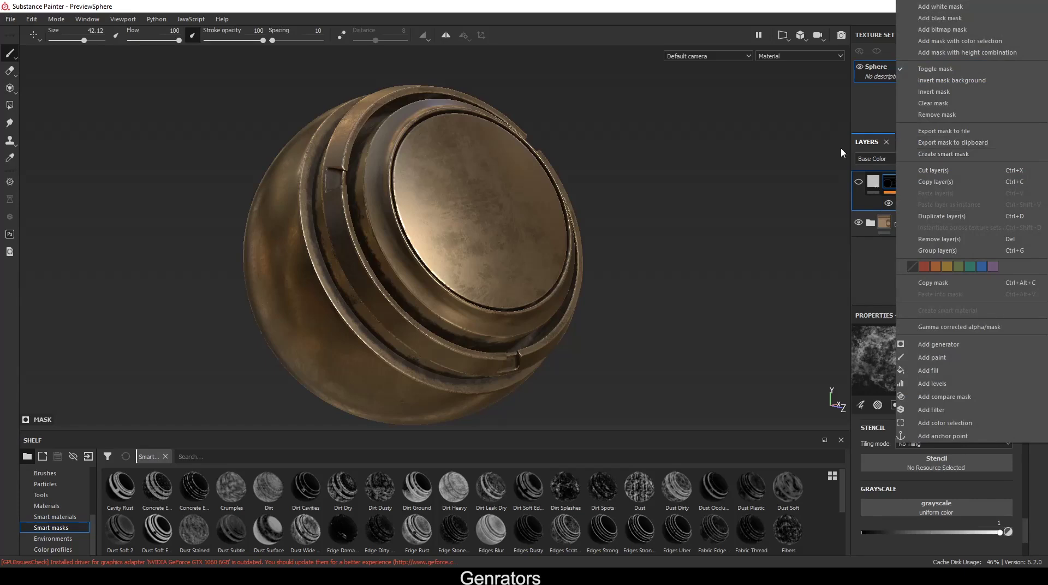
left_click(772, 196)
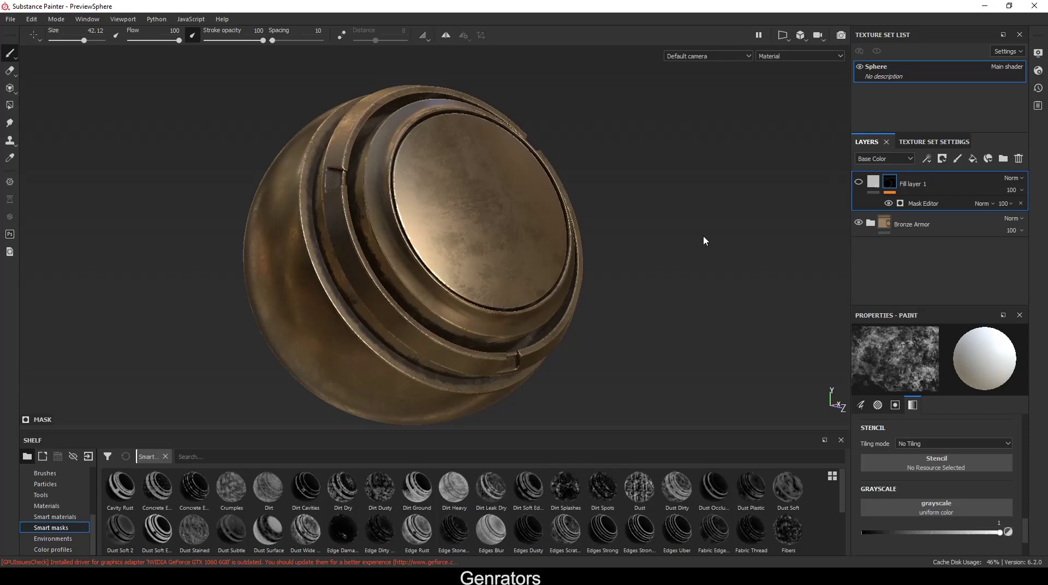
left_click(922, 203)
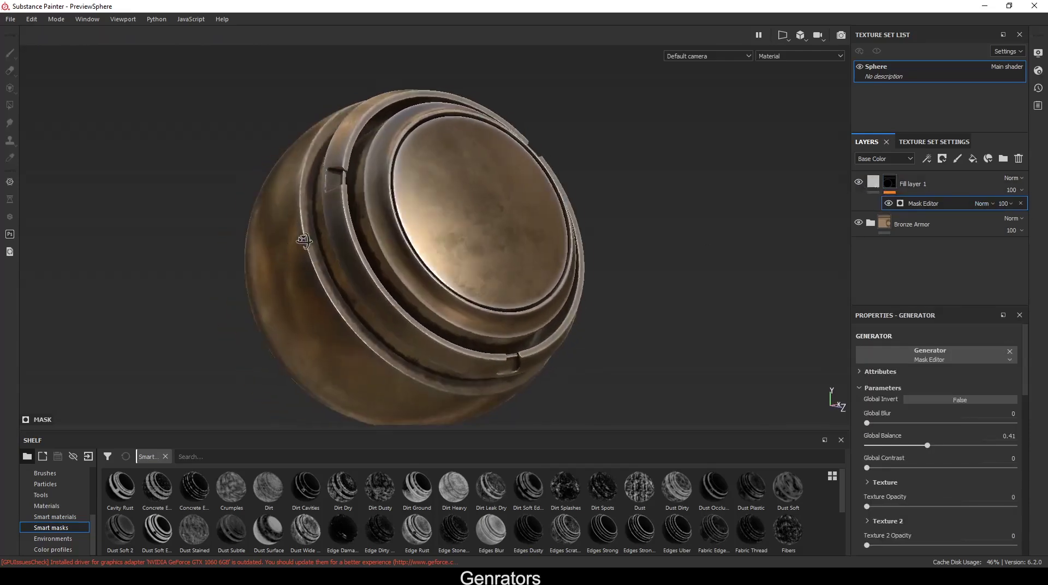
scroll(475, 316, "up", 5)
left_click_drag(437, 270, 413, 269, "alt")
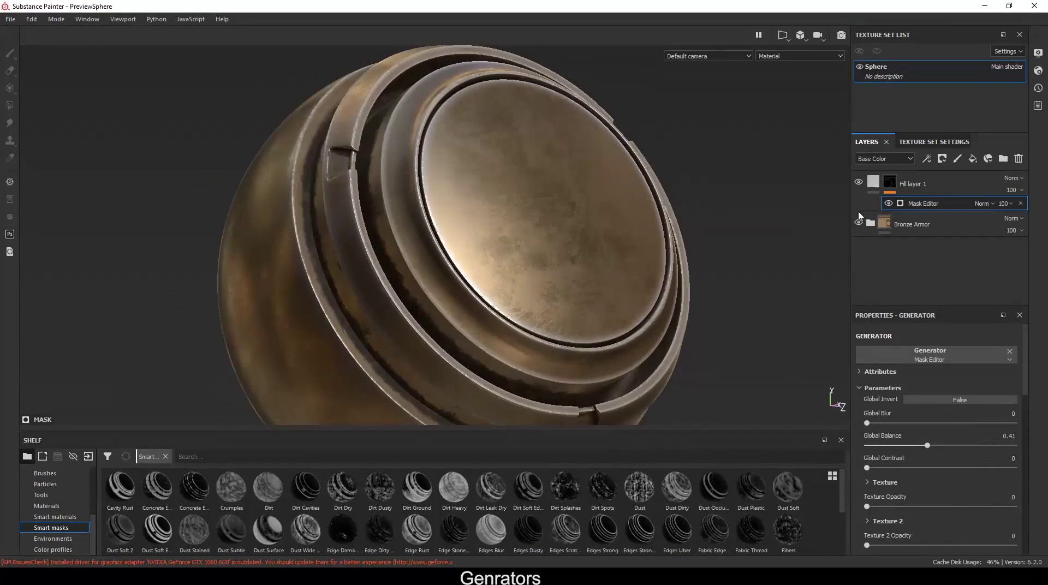
left_click(893, 186)
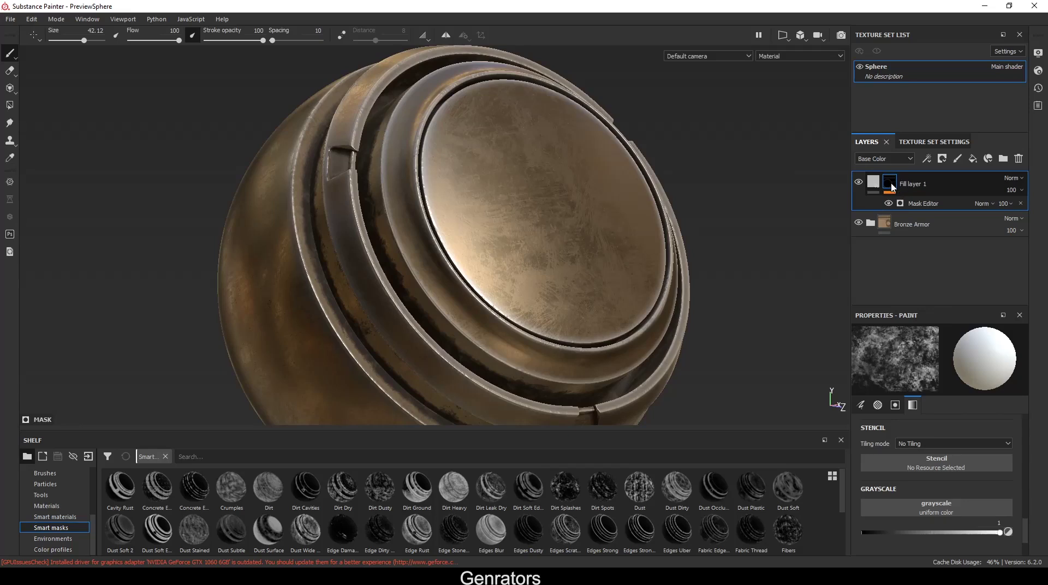
Show the mask in the viewport and set Global Balance 0.42 and Texture Opacity 0.17.
left_click(893, 184, "alt")
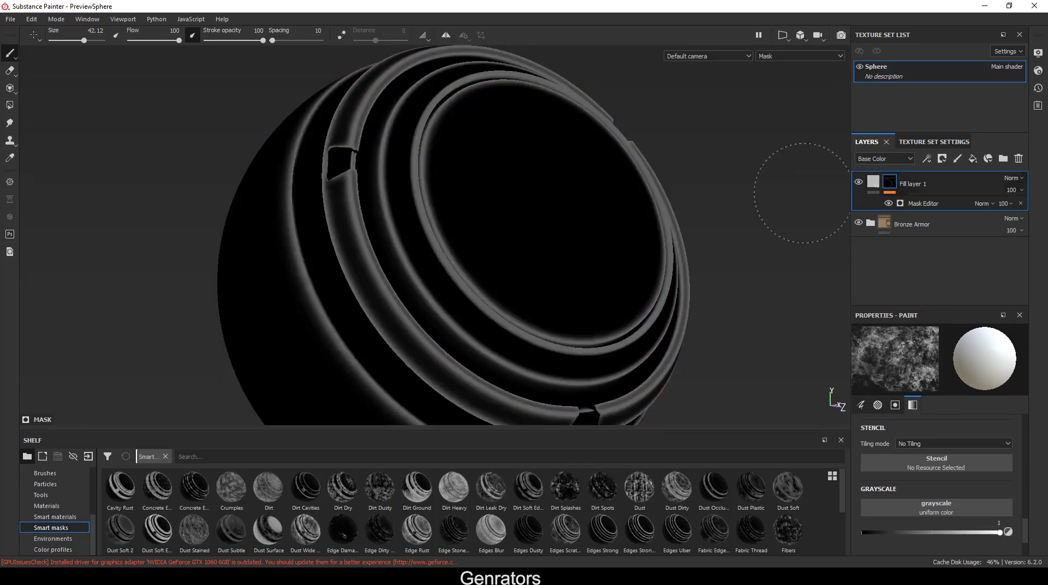
mouse_move(538, 250)
left_mouse_down("alt")
mouse_move(537, 223)
mouse_move(625, 218)
mouse_move(485, 227)
mouse_move(457, 180)
left_mouse_up("alt")
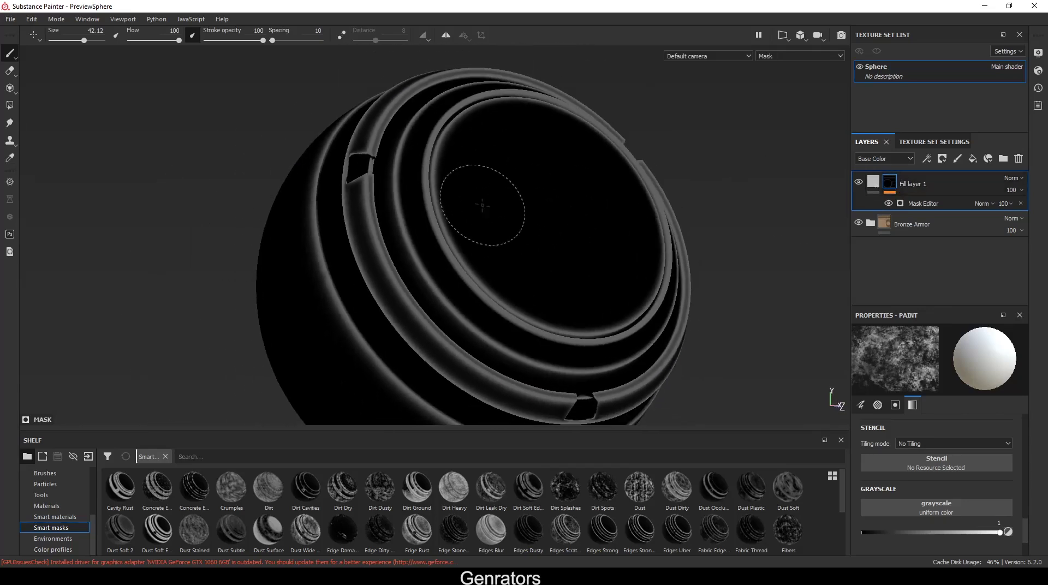
left_click(922, 203)
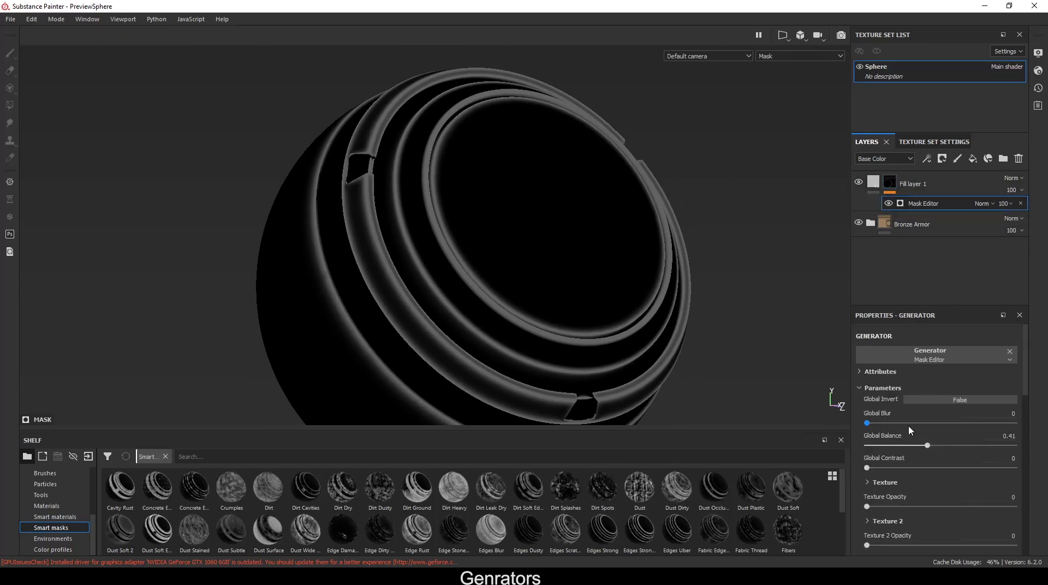
mouse_move(926, 447)
left_mouse_down()
mouse_move(904, 444)
mouse_move(929, 447)
left_mouse_up()
left_click_drag(867, 506, 891, 506)
Set Texture 2 Opacity to 0.12, review the remaining Mask Editor settings, then open Add effect.
scroll(895, 518, "down", 3)
left_click_drag(869, 448, 940, 431)
scroll(886, 449, "down", 3)
scroll(920, 448, "down", 5)
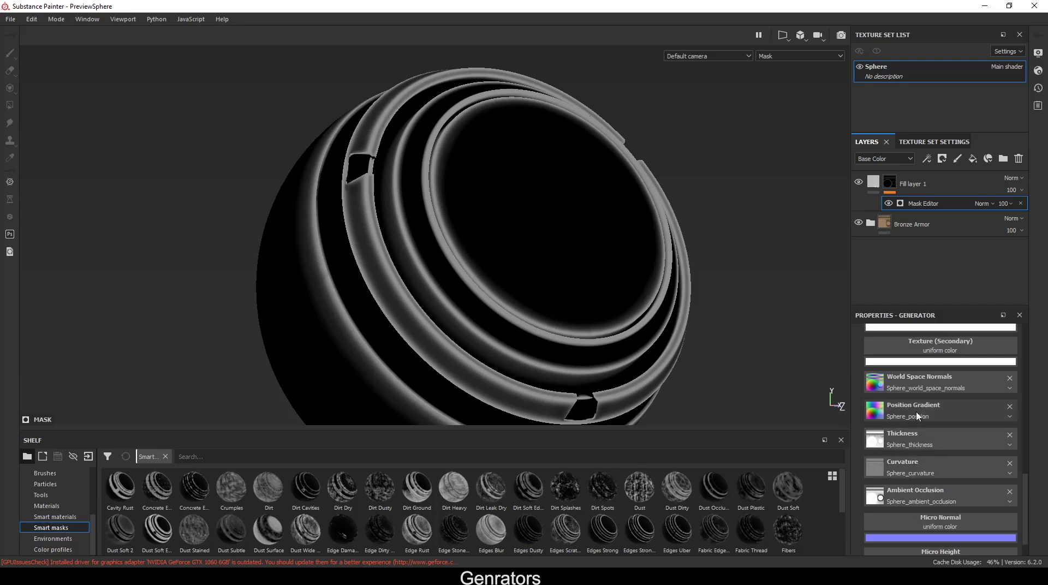
scroll(917, 477, "up", 4)
scroll(917, 476, "up", 3)
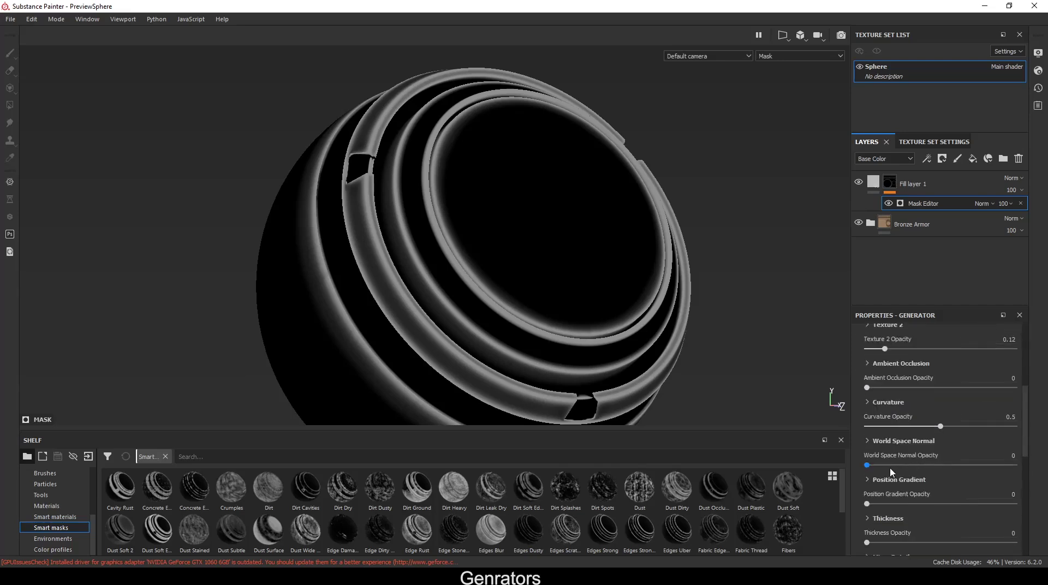
scroll(920, 497, "up", 3)
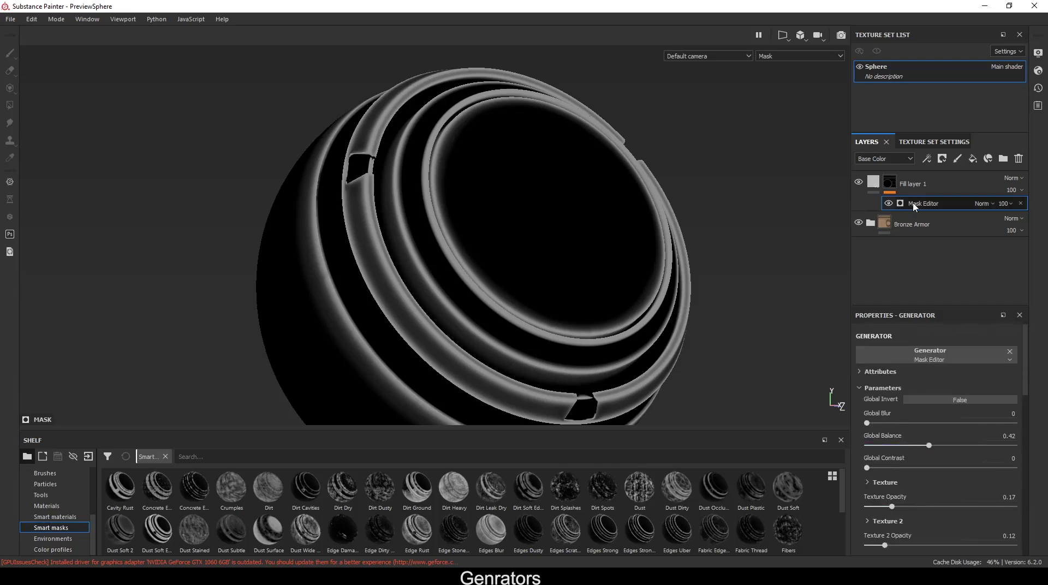
left_click(940, 161)
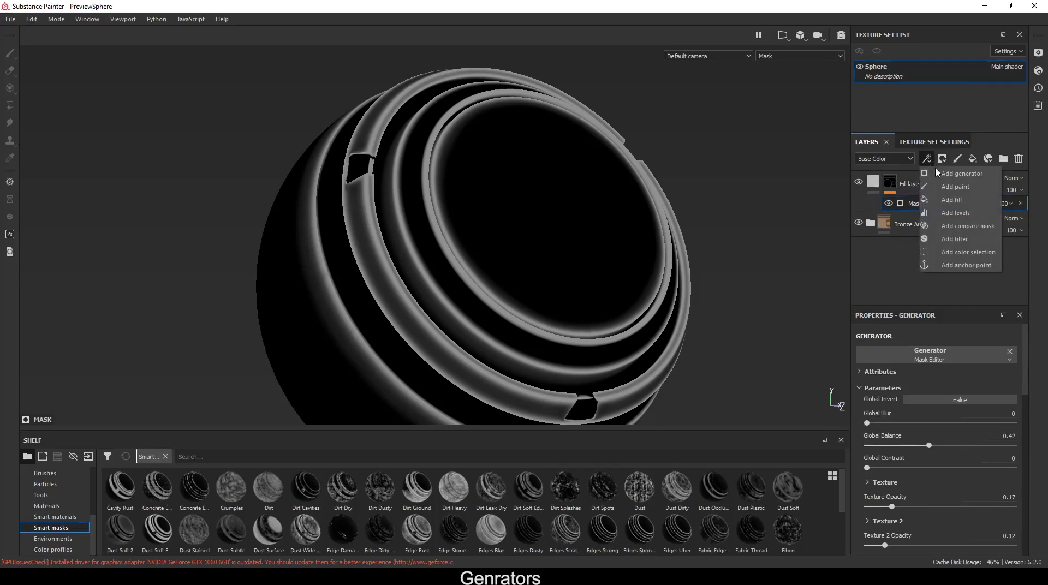
Add a fill effect holding Grunge Dirt Large, blended with Multiply over the Mask Editor.
left_click(954, 208)
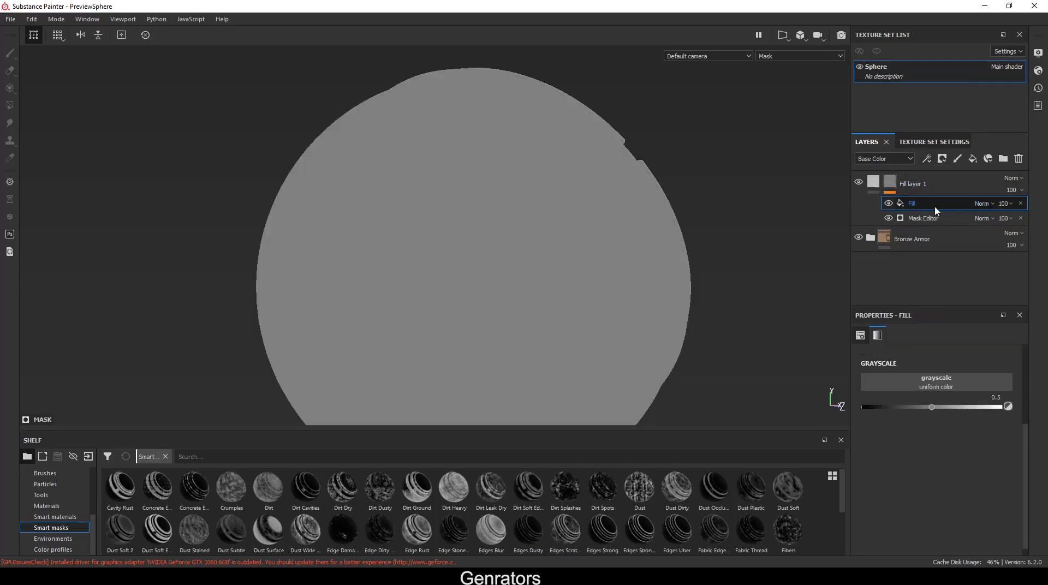
scroll(65, 499, "up", 2)
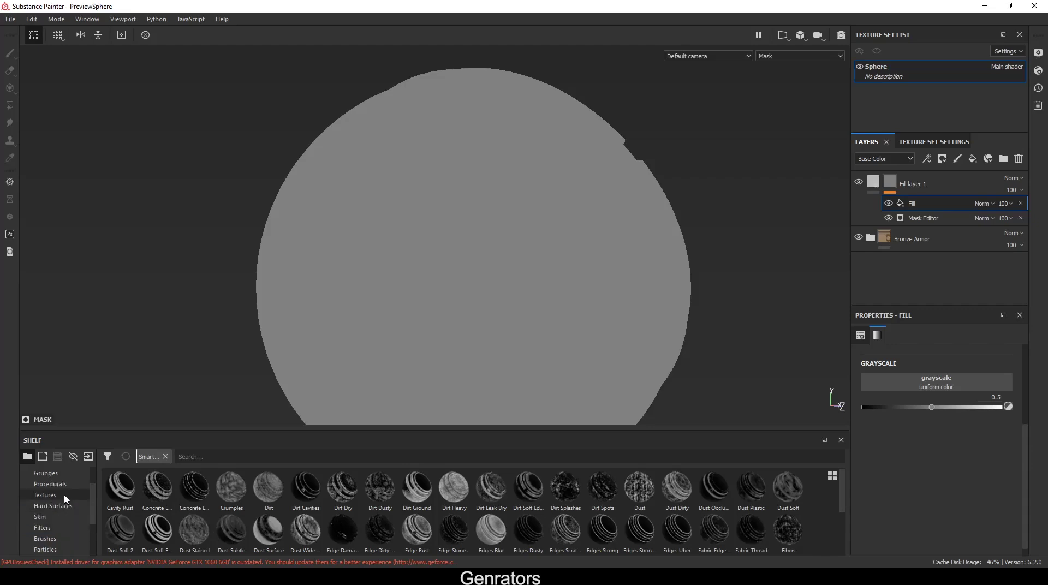
left_click(46, 473)
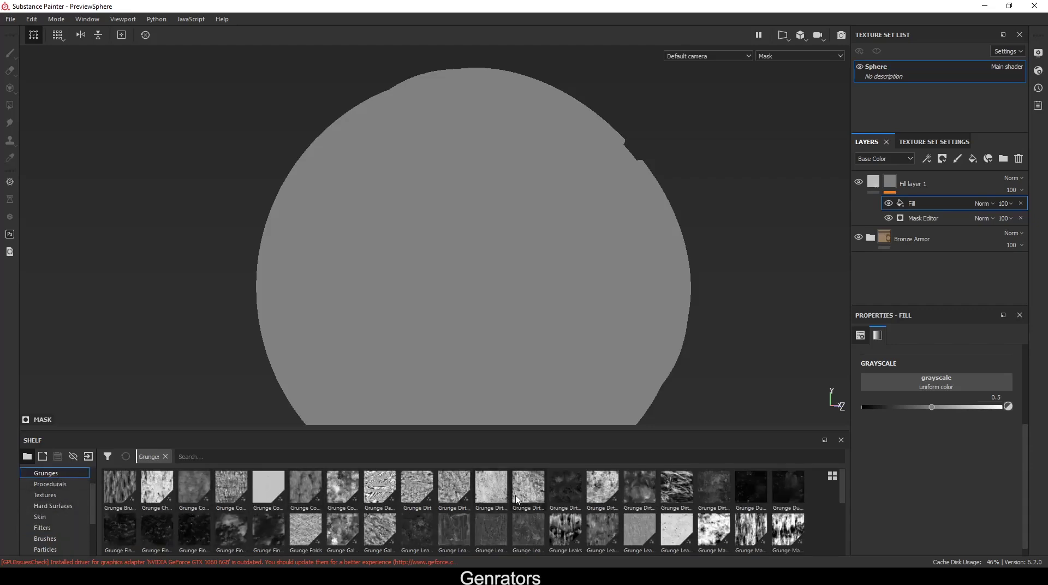
left_click_drag(528, 490, 942, 392)
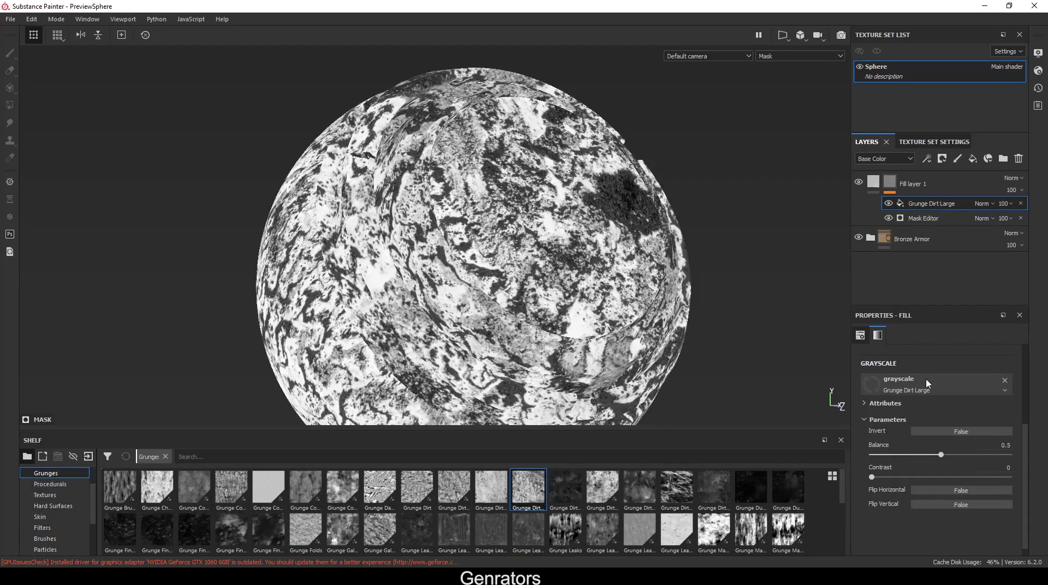
left_click(984, 203)
left_click(983, 256)
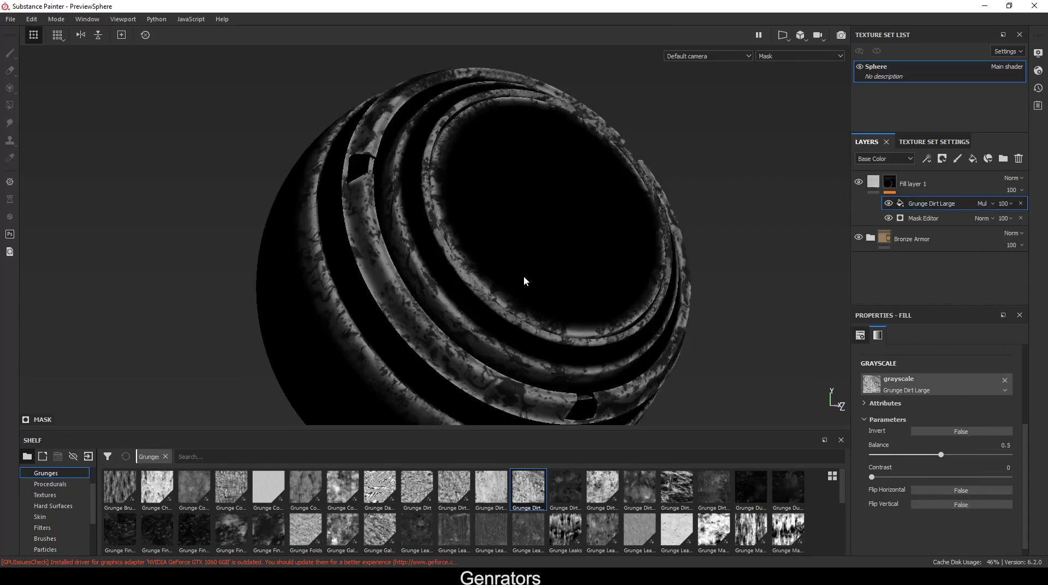
left_click_drag(524, 284, 516, 249, "alt")
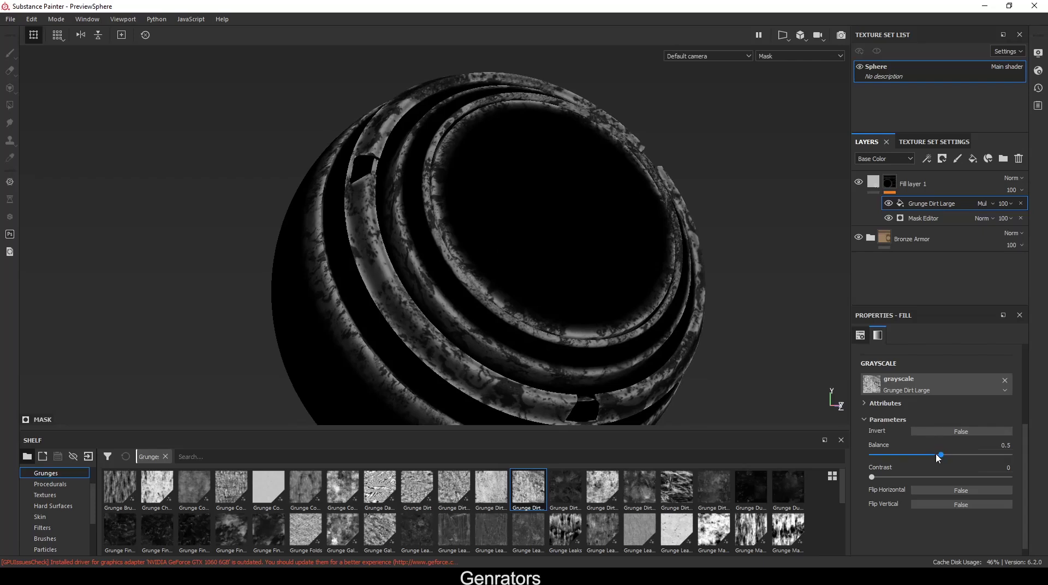
Set the grunge Balance to 0.44 and Contrast to 0.05, then add a new paint layer.
mouse_move(937, 458)
left_mouse_down()
mouse_move(949, 458)
mouse_move(905, 458)
mouse_move(933, 457)
left_mouse_up()
left_click_drag(872, 476, 976, 476)
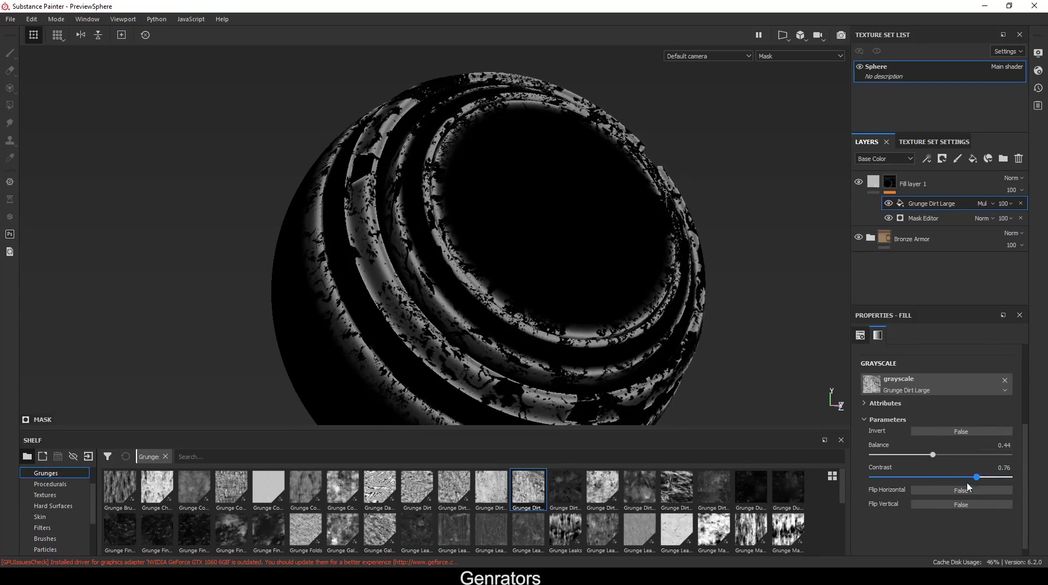
left_click(879, 477)
left_click_drag(375, 269, 412, 260, "alt")
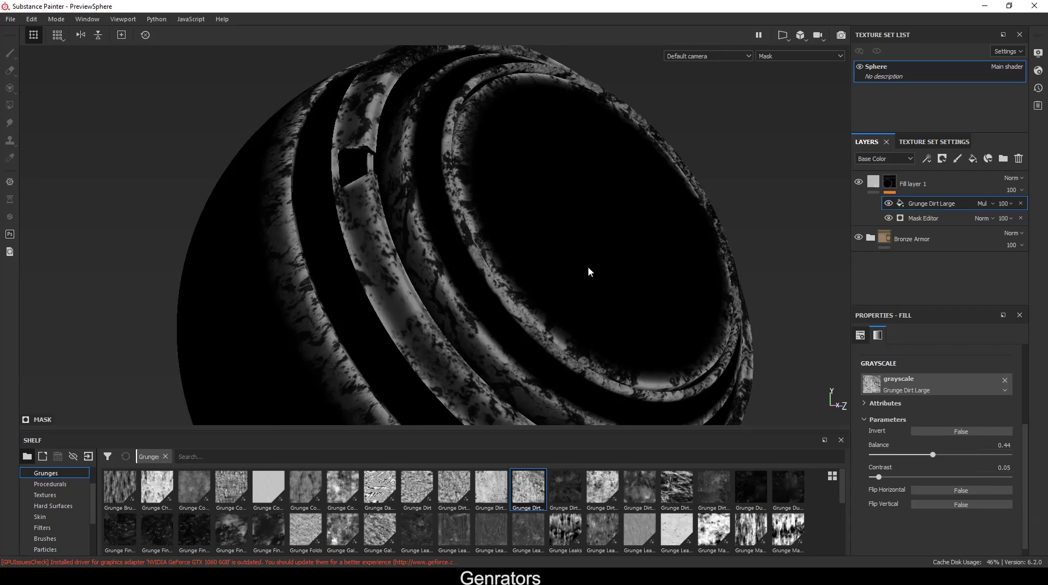
left_click(957, 158)
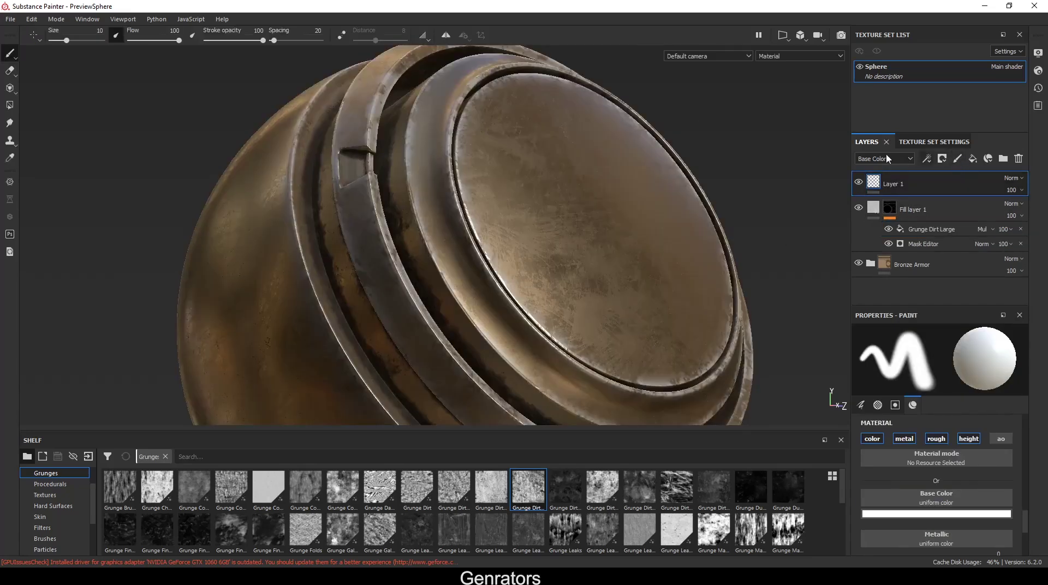
Undo the new layer and add a Multiply Paint effect above Grunge Dirt Large in the mask.
key("ctrl+z")
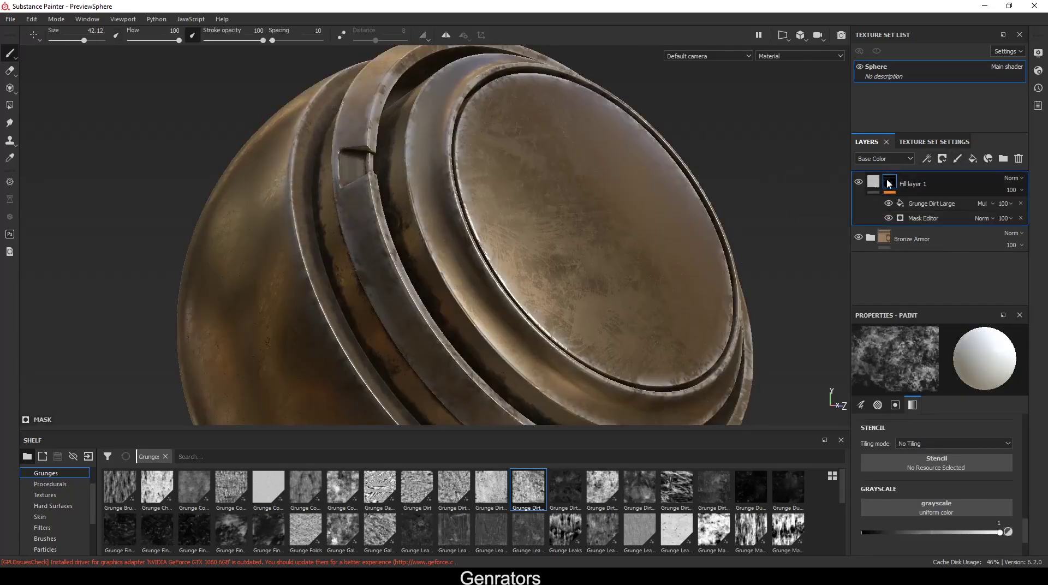
left_click(888, 184, "alt")
mouse_move(464, 276)
left_mouse_down("alt")
mouse_move(452, 282)
mouse_move(467, 268)
left_mouse_up("alt")
left_click(931, 203)
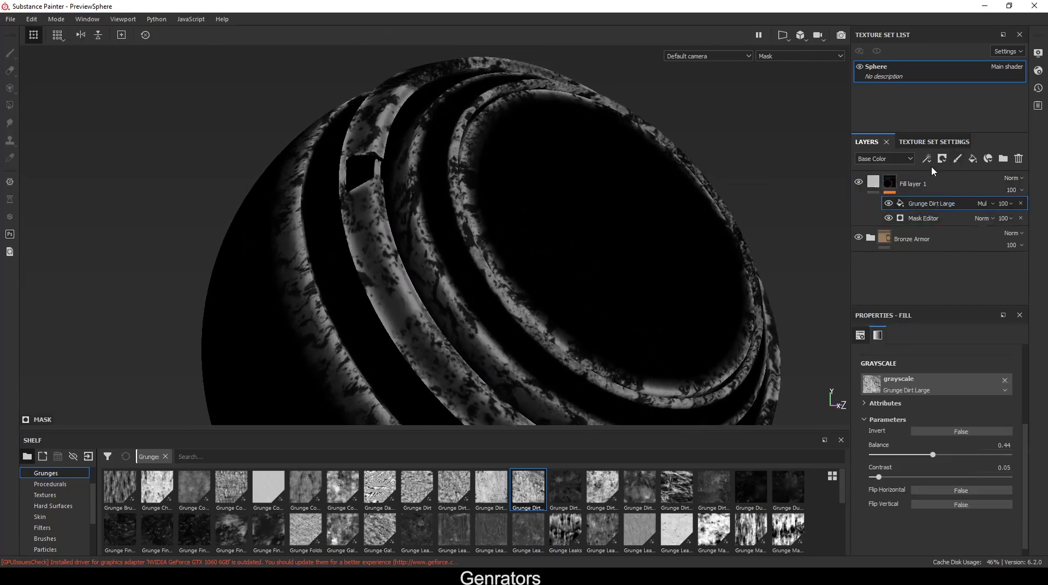
left_click(927, 158)
left_click(944, 186)
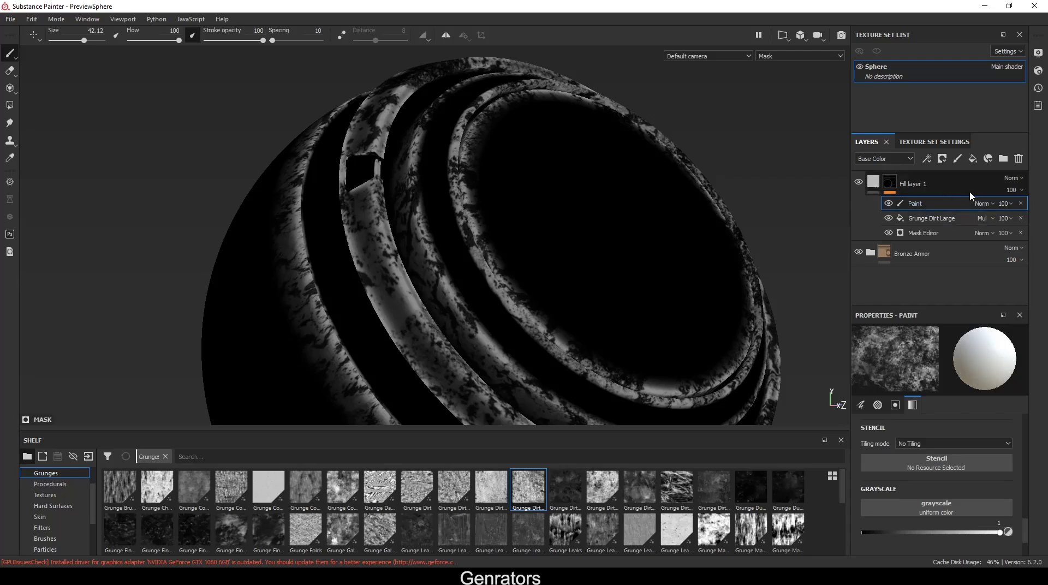
left_click(983, 203)
left_click(986, 259)
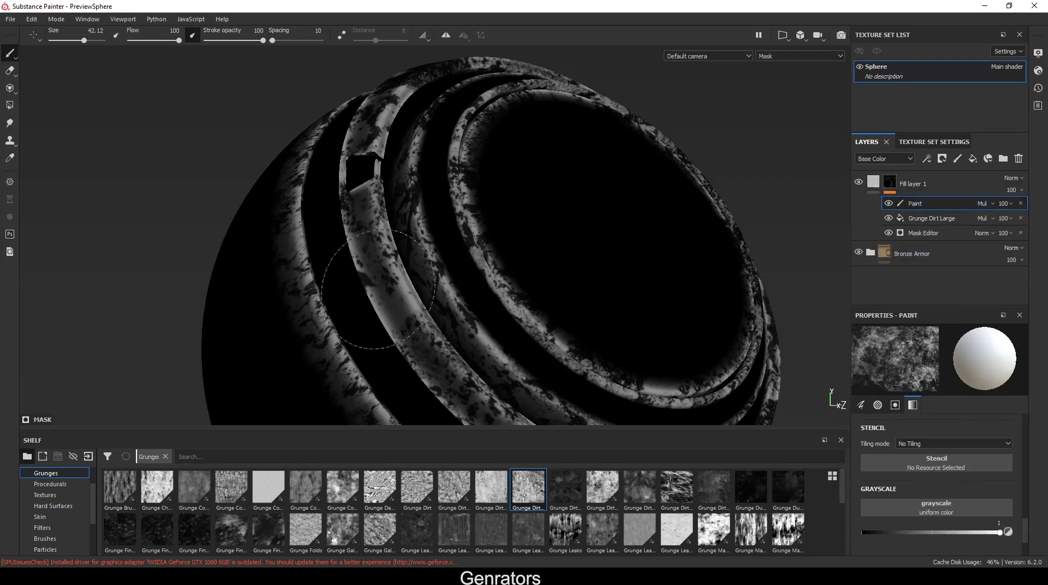
Brush black into the mask along the dented ring with a size-30 brush.
mouse_move(379, 289)
left_mouse_down("alt")
mouse_move(355, 197)
mouse_move(385, 180)
mouse_move(351, 176)
mouse_move(349, 188)
left_mouse_up("alt")
key("x")
scroll(909, 513, "down", 2)
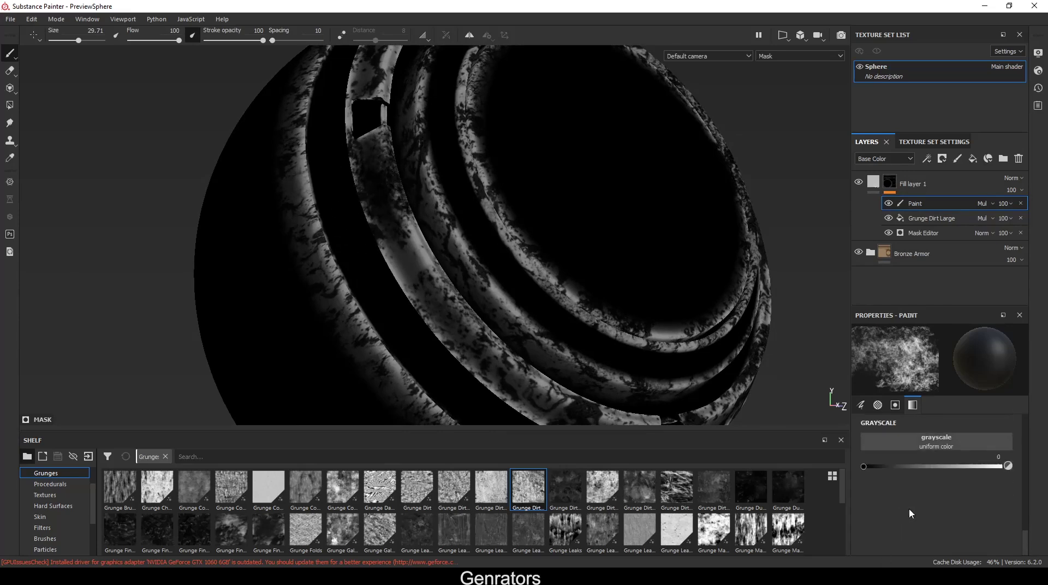
left_click_drag(915, 468, 1018, 462)
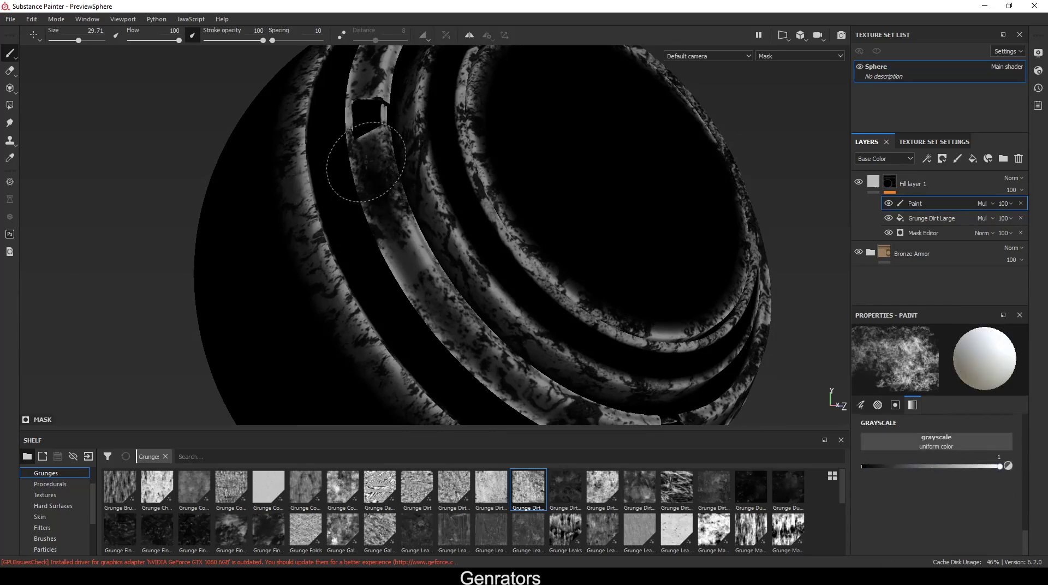
mouse_move(367, 161)
left_mouse_down()
mouse_move(399, 207)
mouse_move(390, 203)
mouse_move(397, 226)
mouse_move(370, 142)
left_mouse_up()
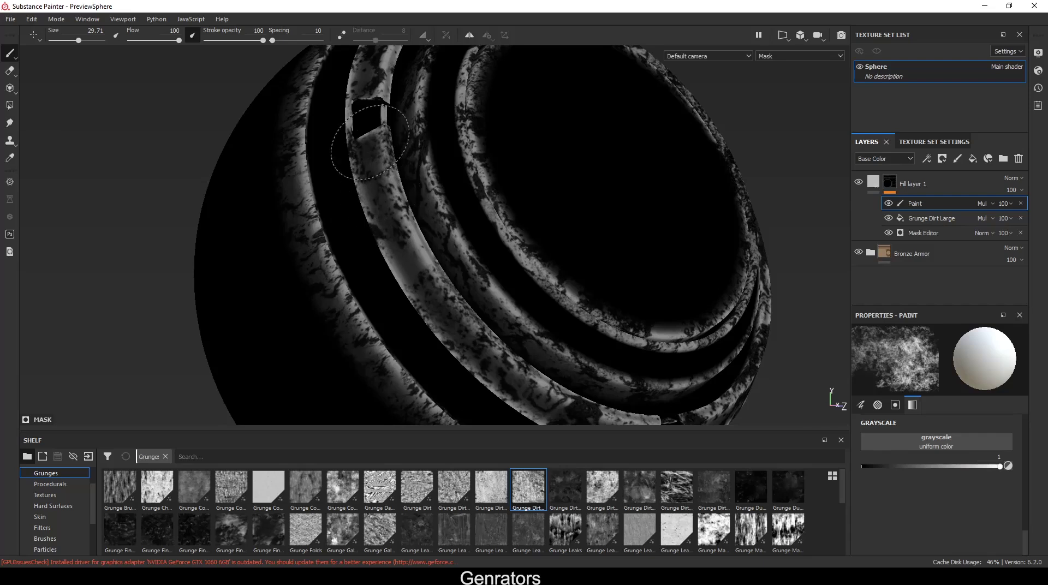
mouse_move(952, 469)
left_mouse_down()
mouse_move(854, 469)
mouse_move(1023, 460)
mouse_move(847, 468)
mouse_move(1003, 467)
left_mouse_up()
key("x")
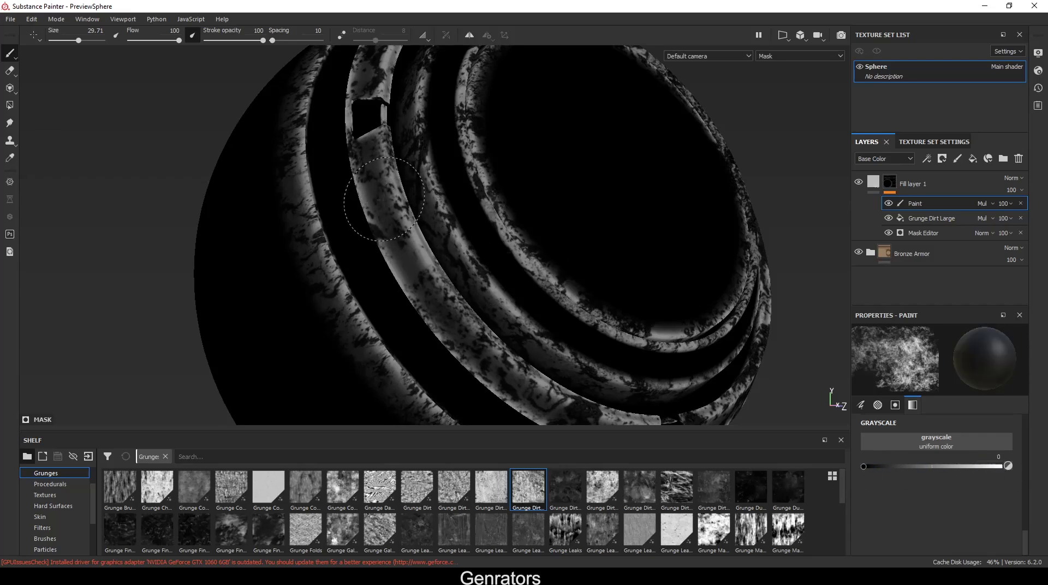
key("x")
key("x")
key("x")
key("x")
mouse_move(380, 186)
left_mouse_down()
mouse_move(359, 139)
mouse_move(361, 118)
mouse_move(372, 122)
mouse_move(373, 210)
mouse_move(300, 257)
mouse_move(299, 270)
mouse_move(314, 216)
mouse_move(329, 218)
mouse_move(339, 239)
mouse_move(324, 228)
mouse_move(334, 224)
mouse_move(330, 232)
mouse_move(327, 210)
mouse_move(394, 248)
mouse_move(484, 214)
mouse_move(535, 244)
mouse_move(447, 259)
mouse_move(554, 257)
left_mouse_up()
Swap the paint value back to white with X.
key("x")
key("x")
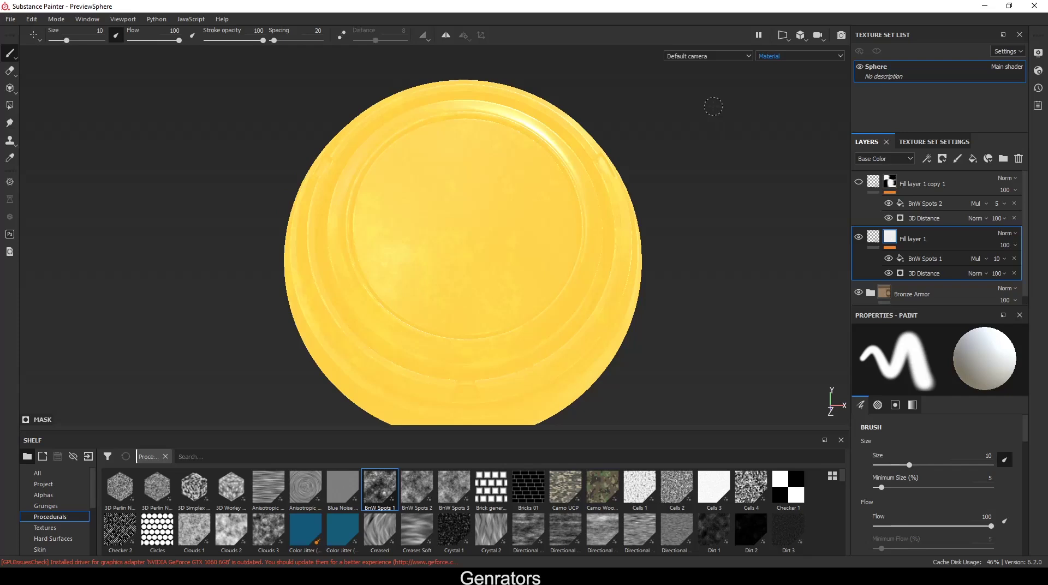
Switch the viewport to the Emissive channel and orbit the sphere to inspect it.
left_click(794, 57)
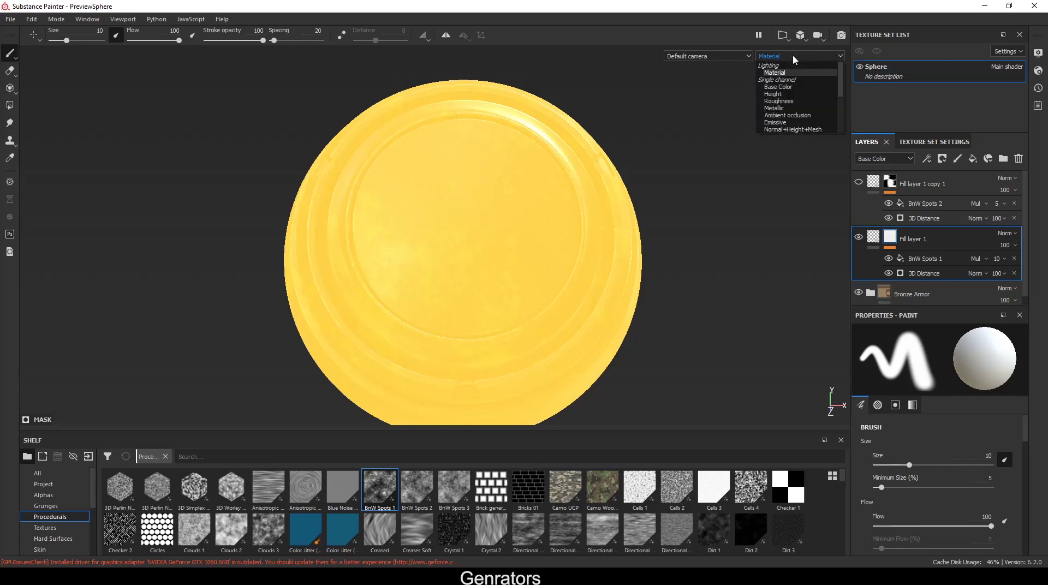
left_click(789, 125)
scroll(685, 195, "down", 3)
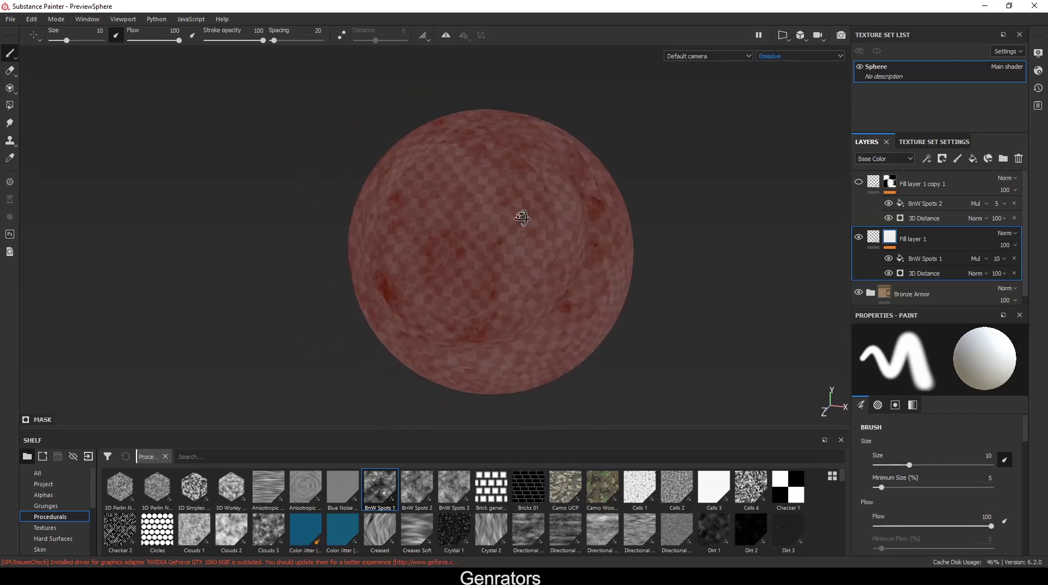
left_click_drag(520, 217, 579, 204, "alt")
scroll(601, 241, "up", 2)
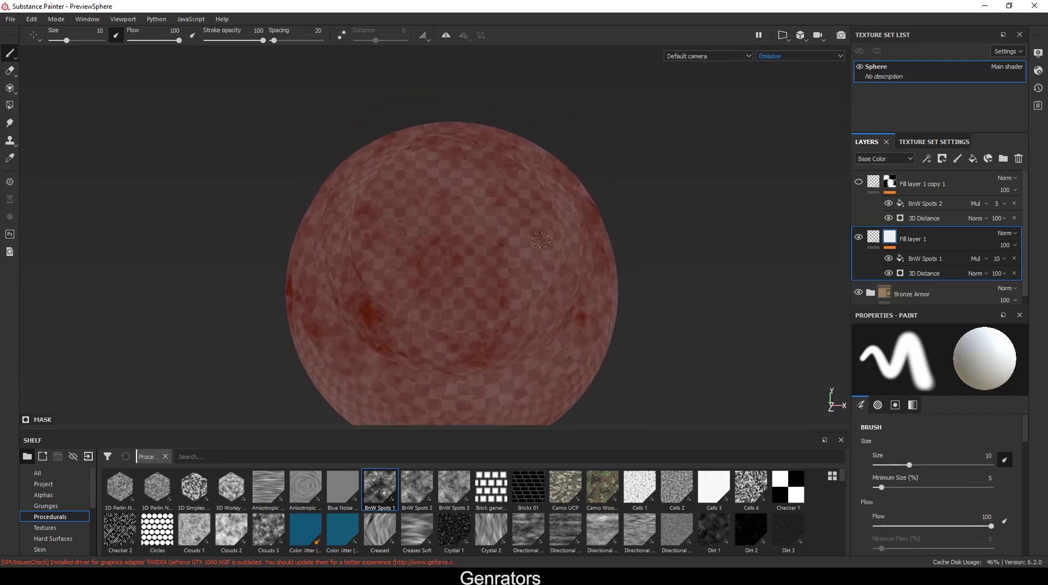
left_click(772, 57)
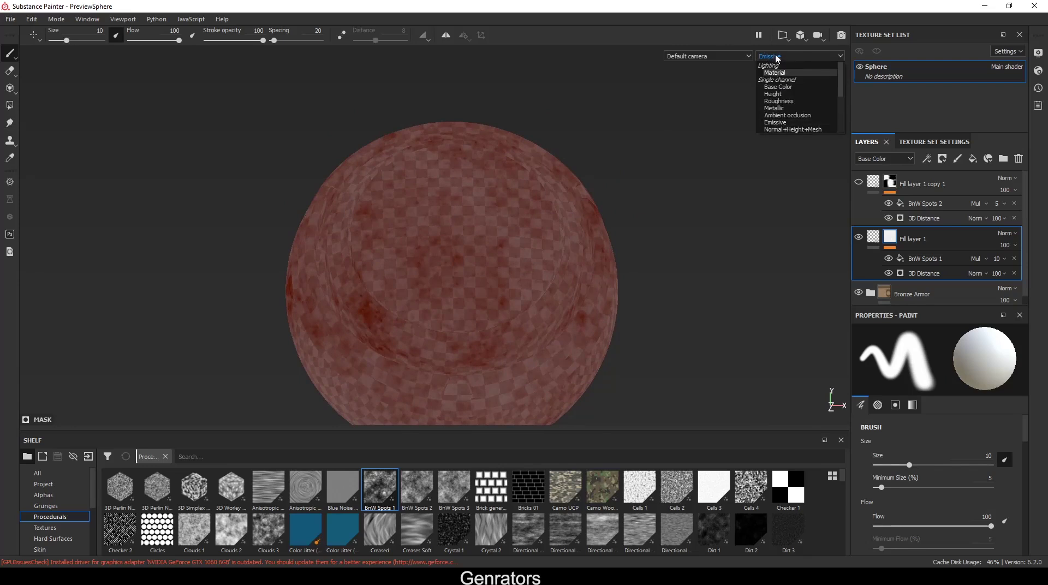
left_click(778, 57)
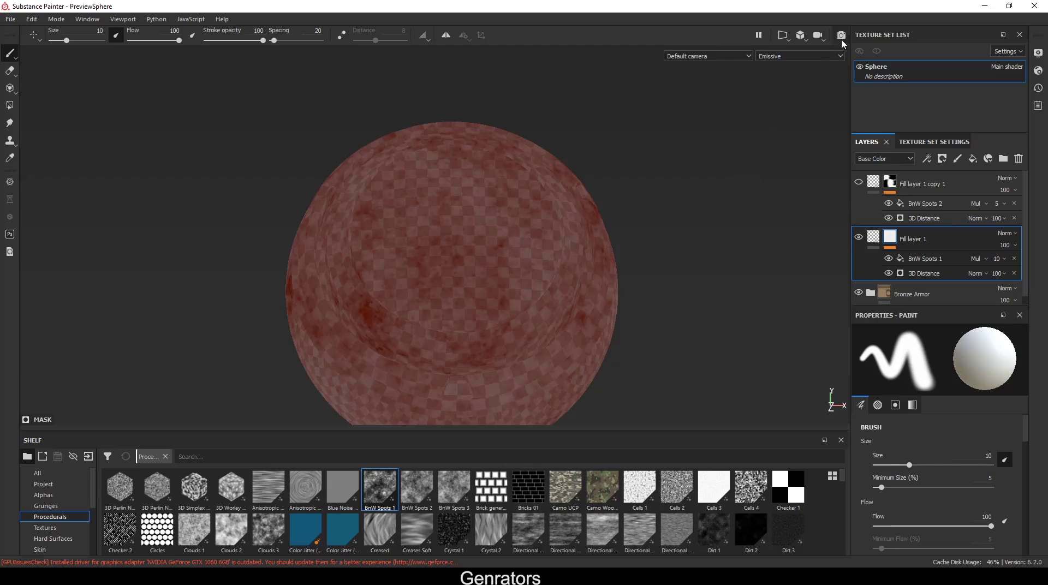
Return the viewport to Material and select Fill layer 1's 3D Distance generator.
key("m")
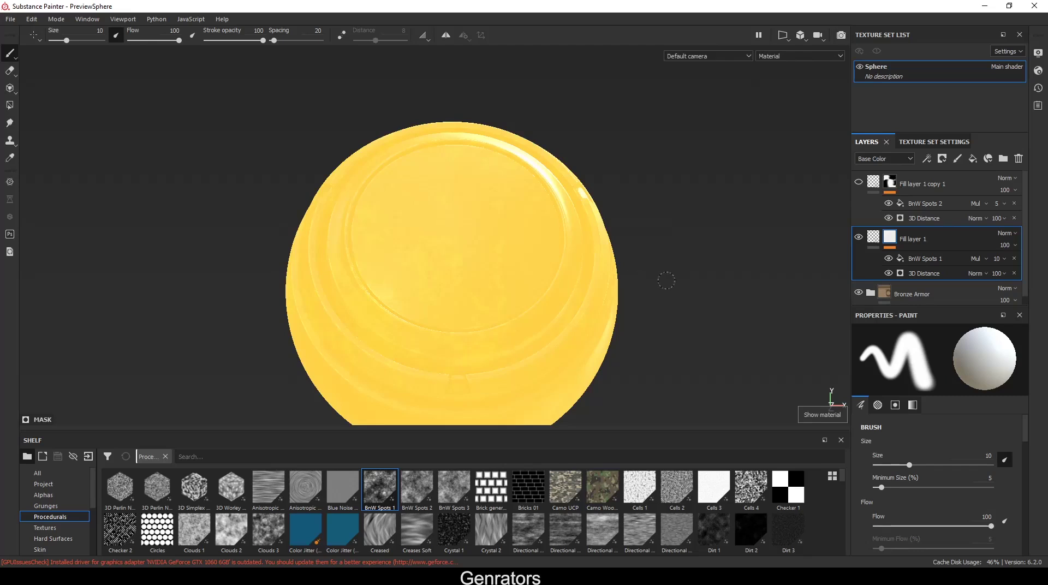
mouse_move(666, 281)
left_mouse_down("alt")
mouse_move(664, 292)
mouse_move(665, 270)
left_mouse_up("alt")
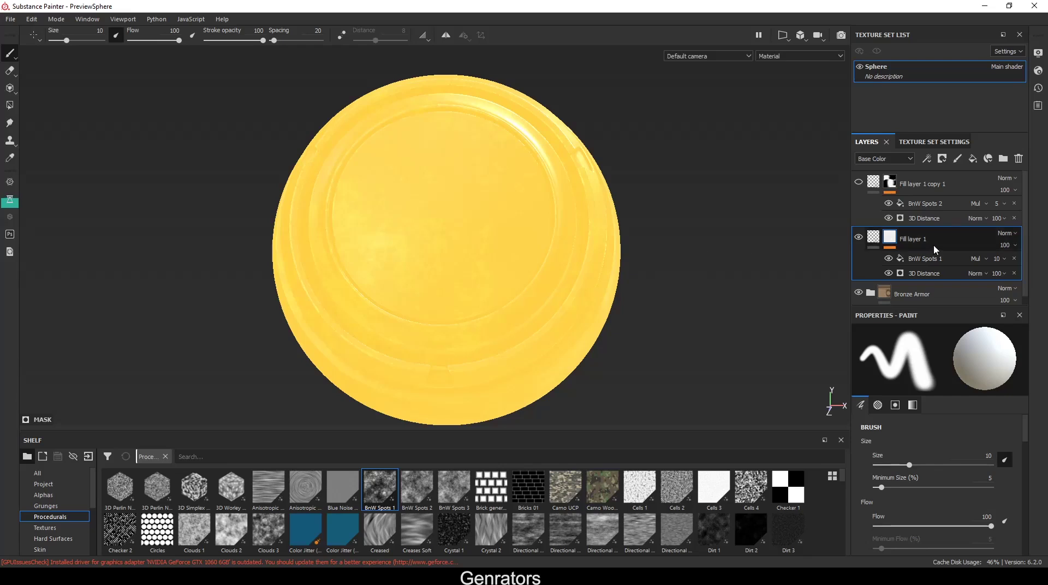
left_click(924, 274)
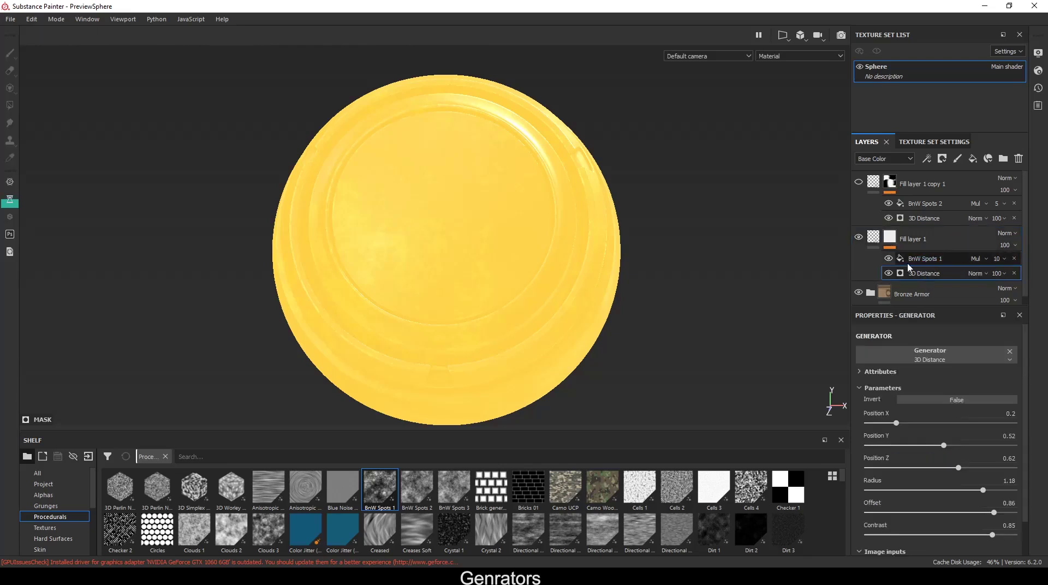
With Fill layer 1 selected, raise the shader's Emissive Intensity to 100.
left_click(874, 236)
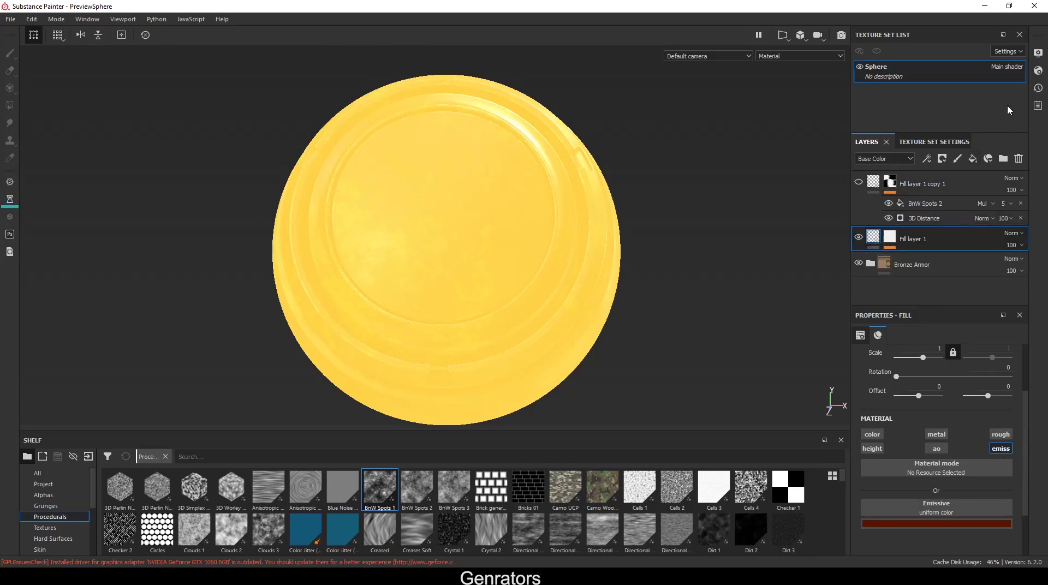
left_click(1039, 71)
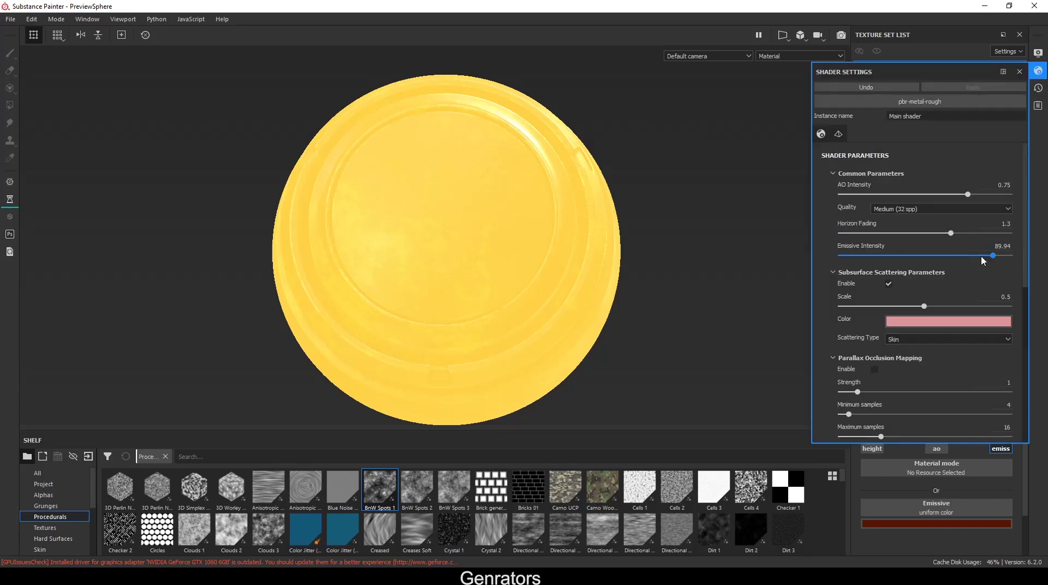
left_click_drag(994, 258, 1016, 256)
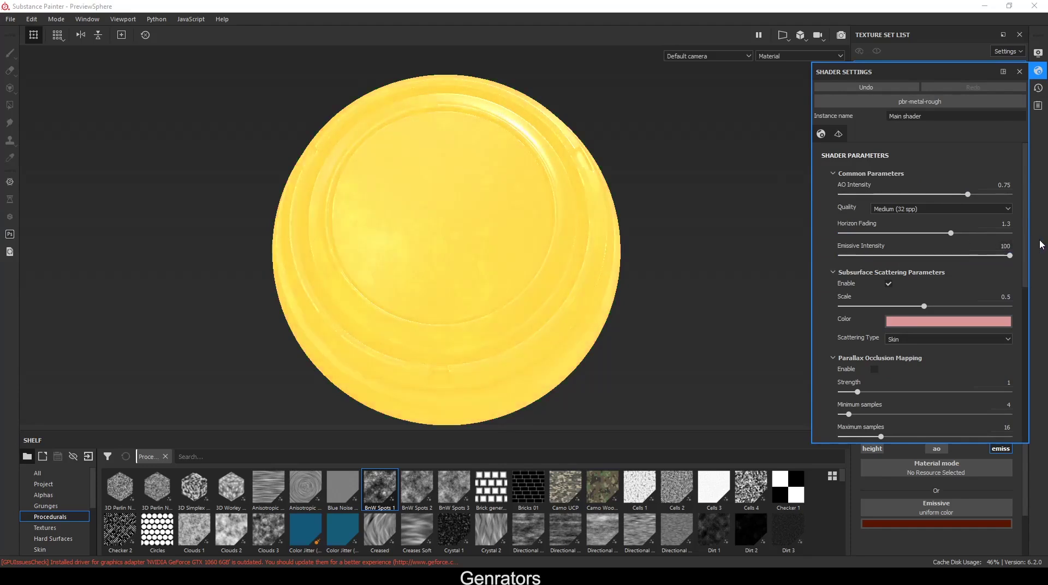
left_click(1039, 54)
left_click(1039, 55)
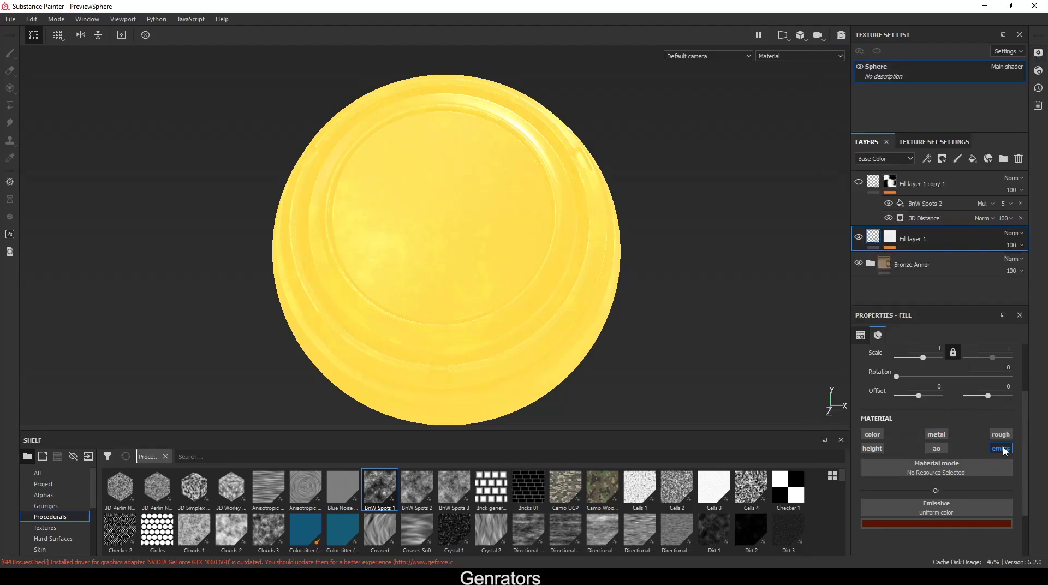
Check the Texture Set Settings channel list without adding any, then go back to Layers.
left_click(943, 142)
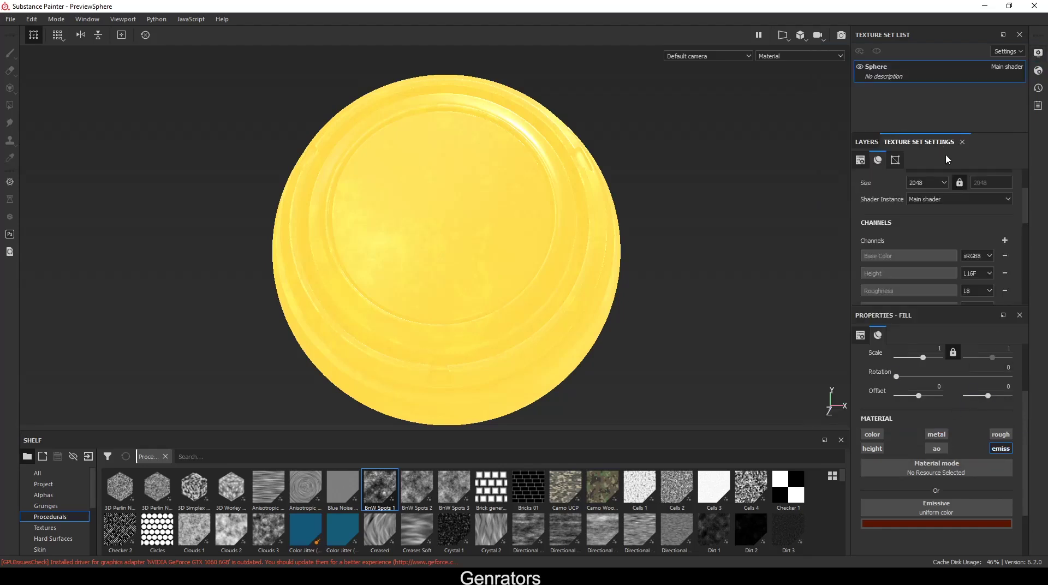
left_click(1005, 240)
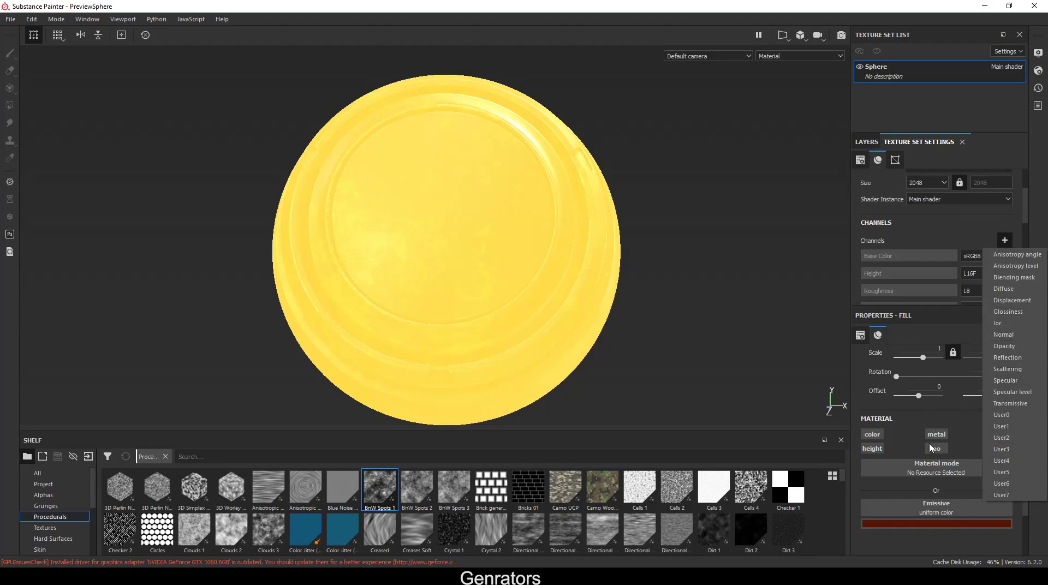
left_click(1000, 445)
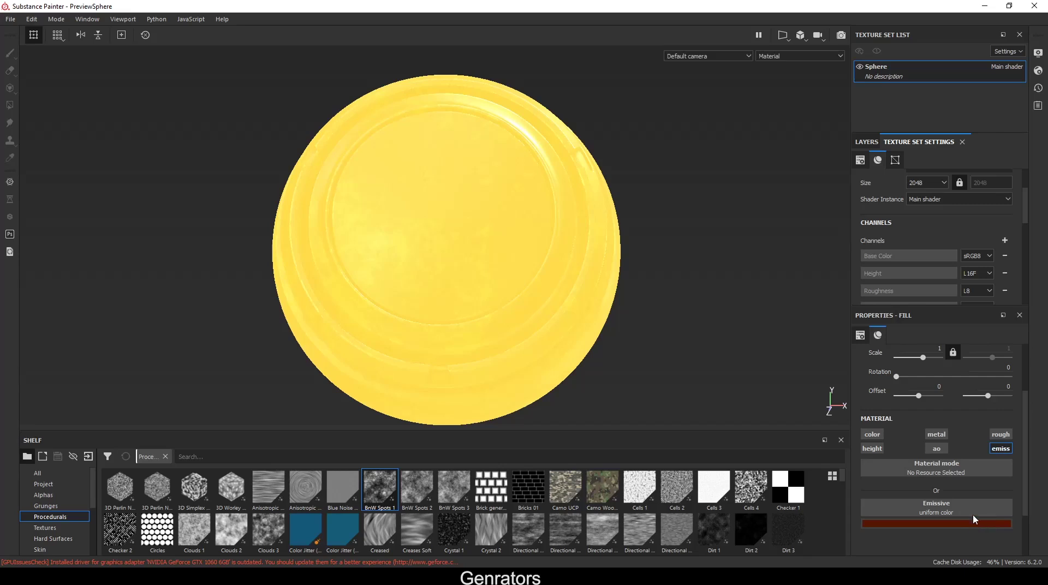
left_click(867, 142)
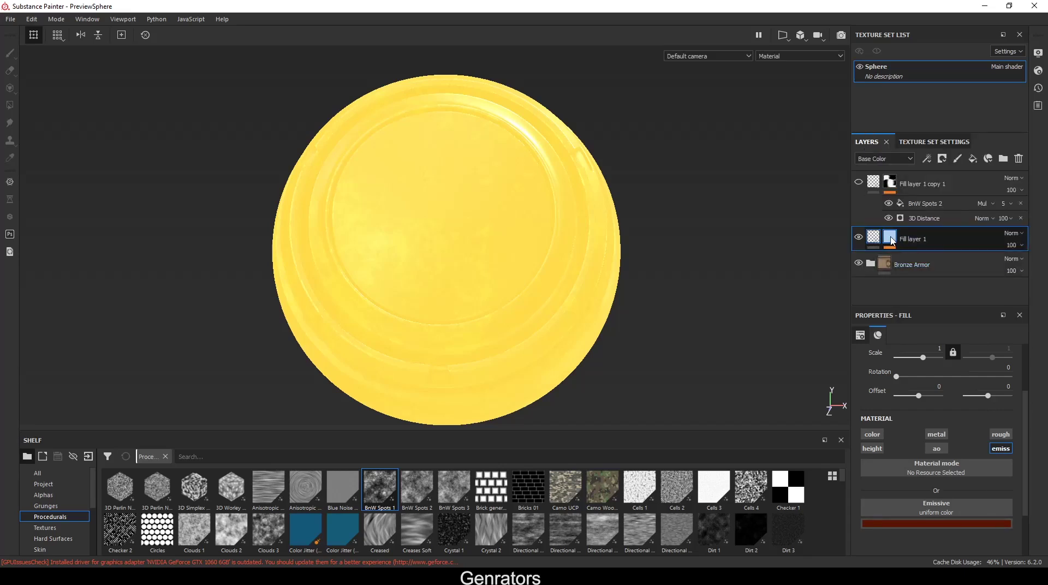
Tighten Fill layer 1's 3D Distance mask to radius 0.77, offset 0.72, contrast 0.56.
left_click(890, 239)
left_click(924, 274)
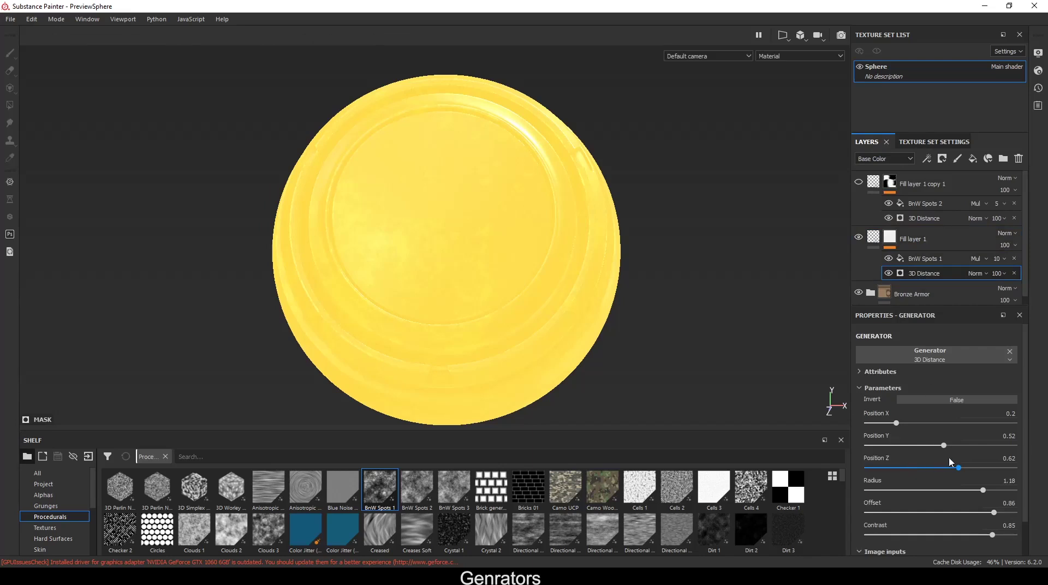
mouse_move(894, 422)
left_mouse_down()
mouse_move(916, 422)
mouse_move(896, 423)
left_mouse_up()
left_click_drag(983, 491, 949, 537)
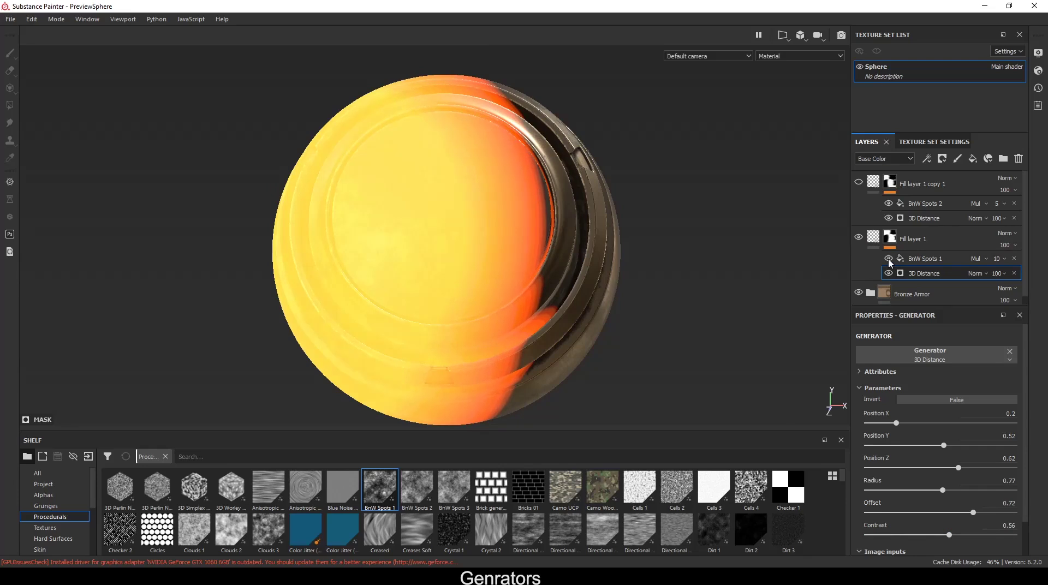
left_click(932, 260)
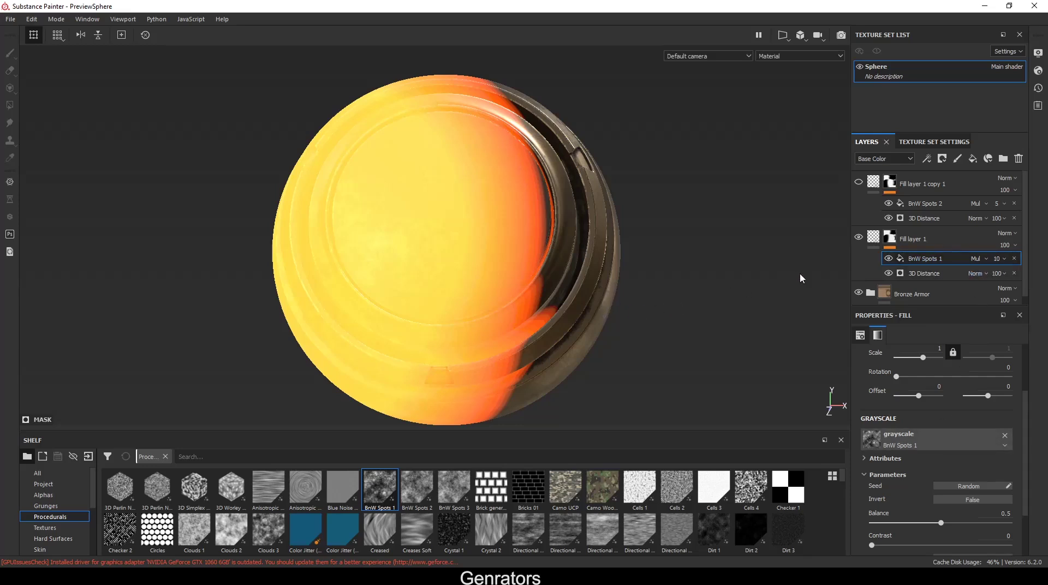
Raise the BnW Spots 1 Multiply opacity on Fill layer 1 from 10 to 69.
left_click(927, 158)
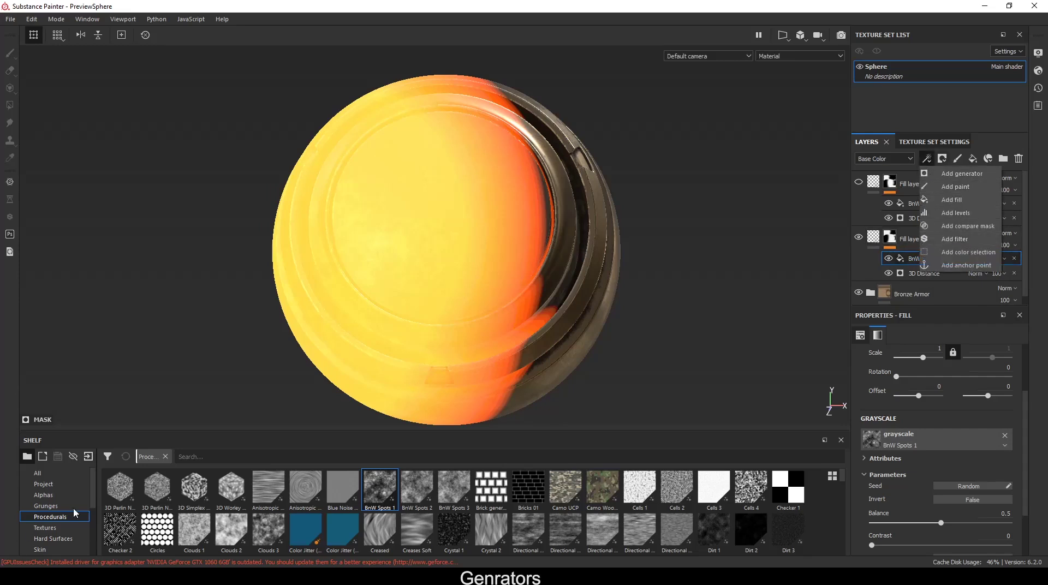
left_click(383, 493)
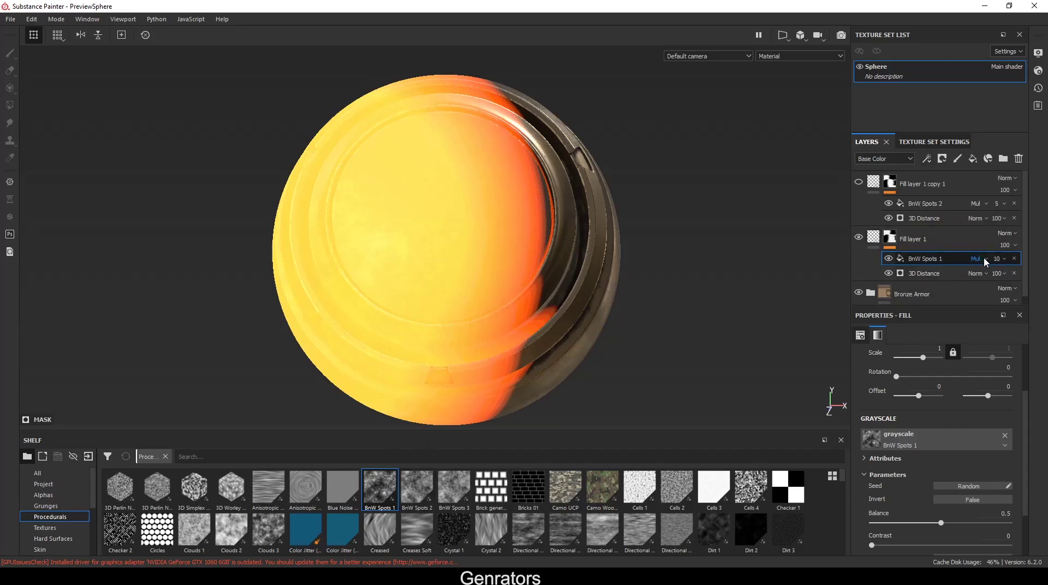
left_click(998, 260)
left_click_drag(1007, 274, 1026, 285)
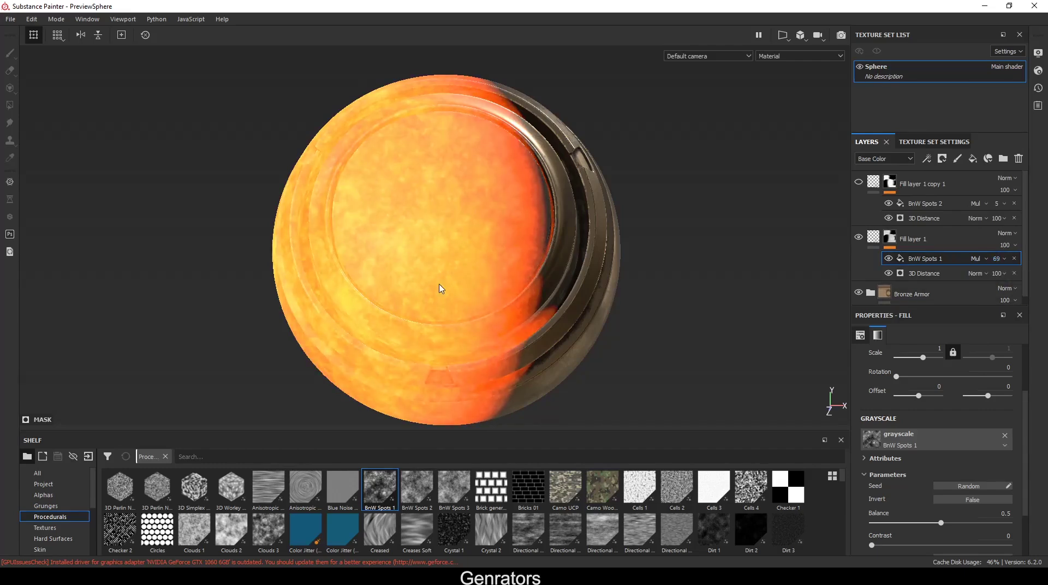
left_click_drag(440, 288, 557, 252, "alt")
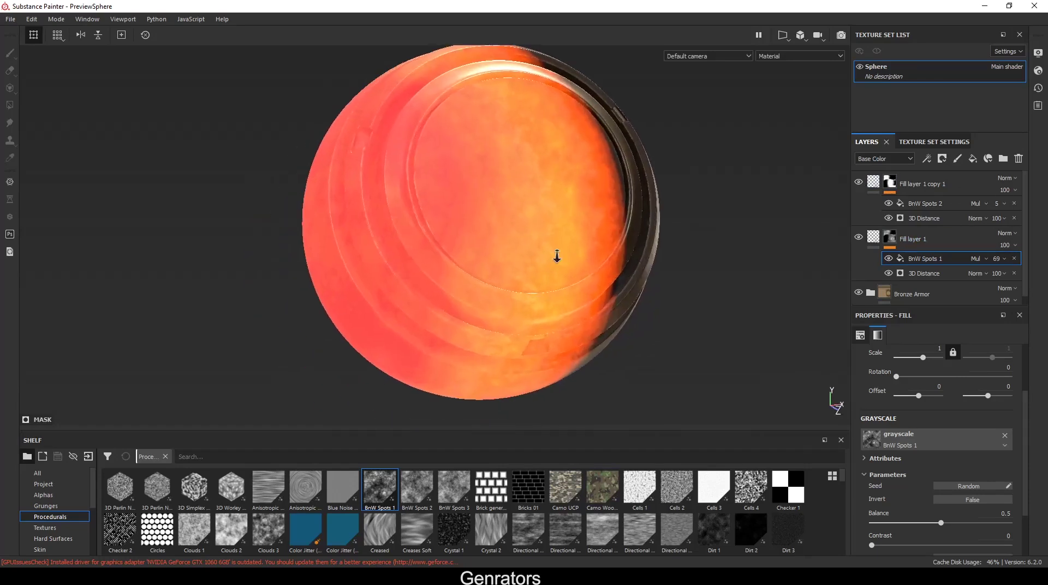
Set Fill layer 1 copy 1's emissive colour to blue (H 0.671).
left_click(922, 218)
left_click(890, 194)
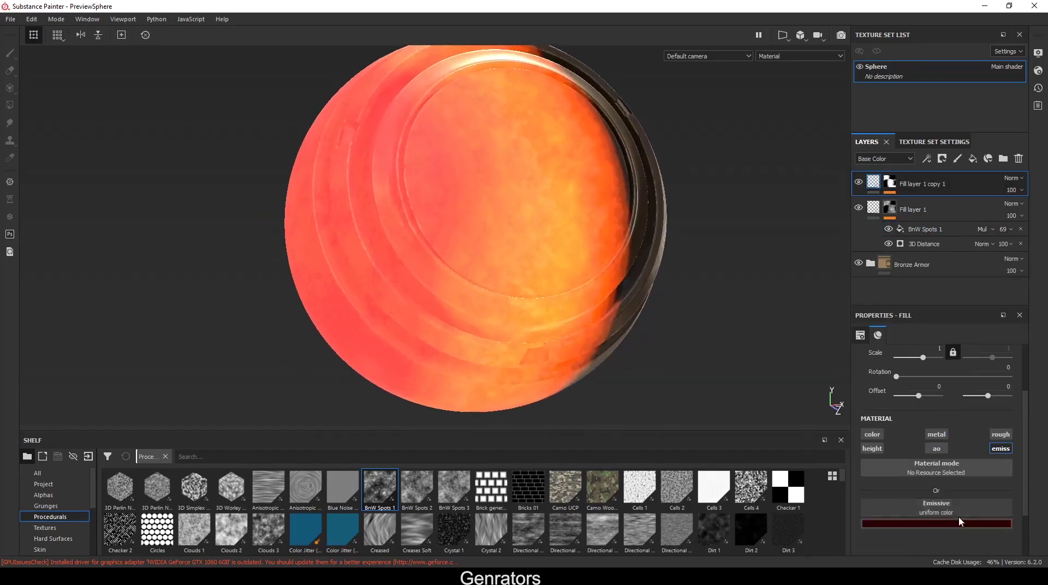
left_click(1001, 523)
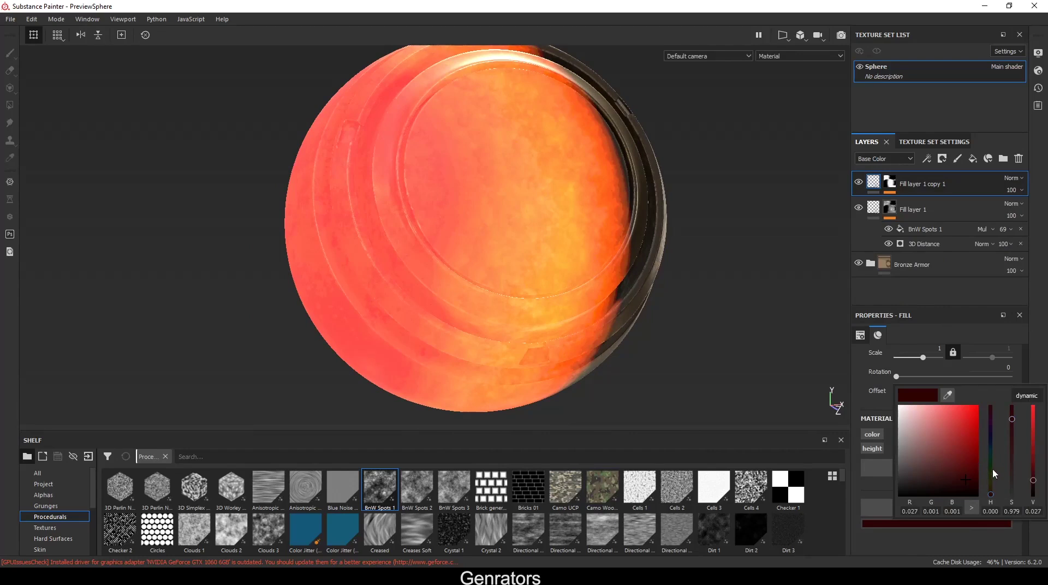
left_click_drag(992, 472, 992, 498)
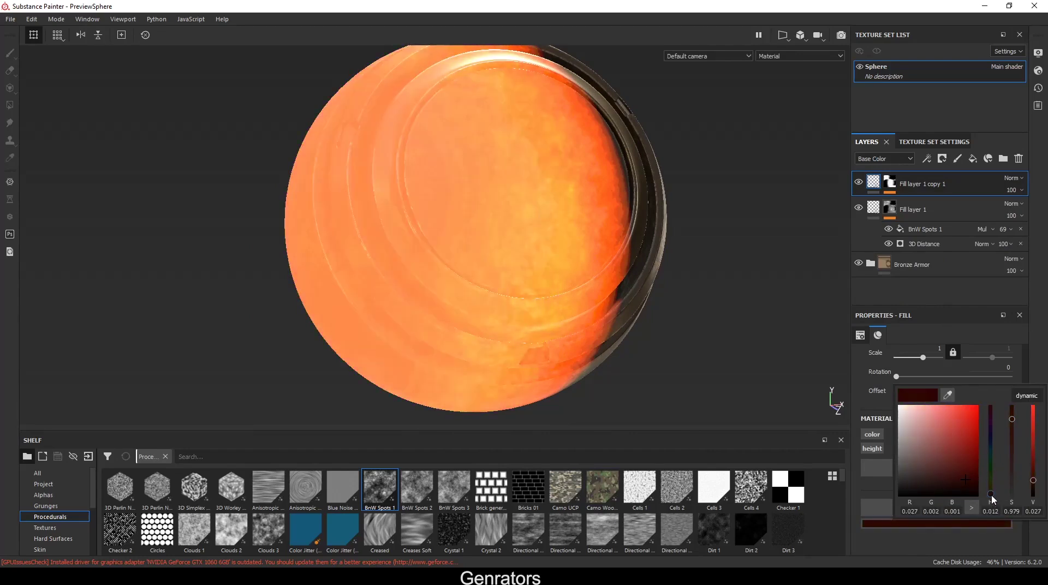
left_click(961, 523)
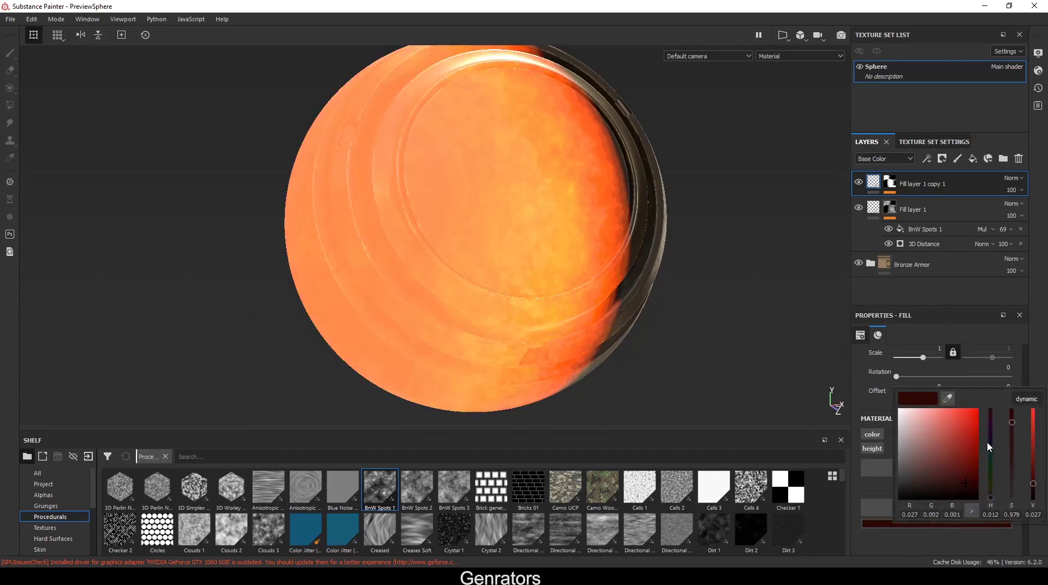
mouse_move(988, 456)
left_mouse_down()
mouse_move(991, 483)
mouse_move(989, 439)
mouse_move(990, 447)
left_mouse_up()
mouse_move(551, 295)
left_mouse_down("alt")
mouse_move(484, 180)
mouse_move(591, 260)
mouse_move(531, 277)
left_mouse_up("alt")
Expand Fill layer 1 copy 1's mask effects and reframe the sphere to view the colours.
left_click(889, 182)
right_click_drag(532, 278, 373, 205, "alt")
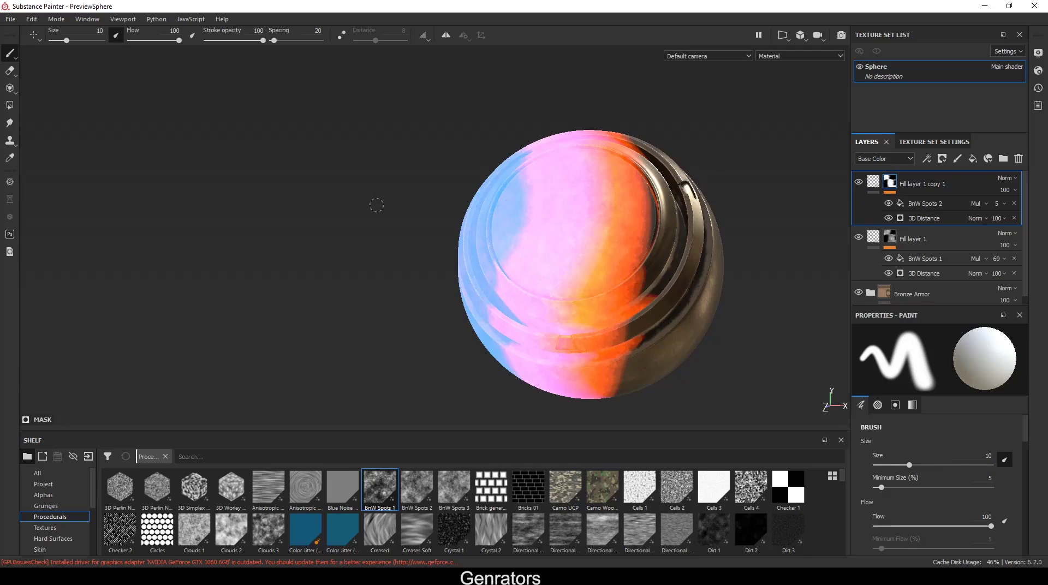
right_click_drag(575, 244, 609, 259, "alt")
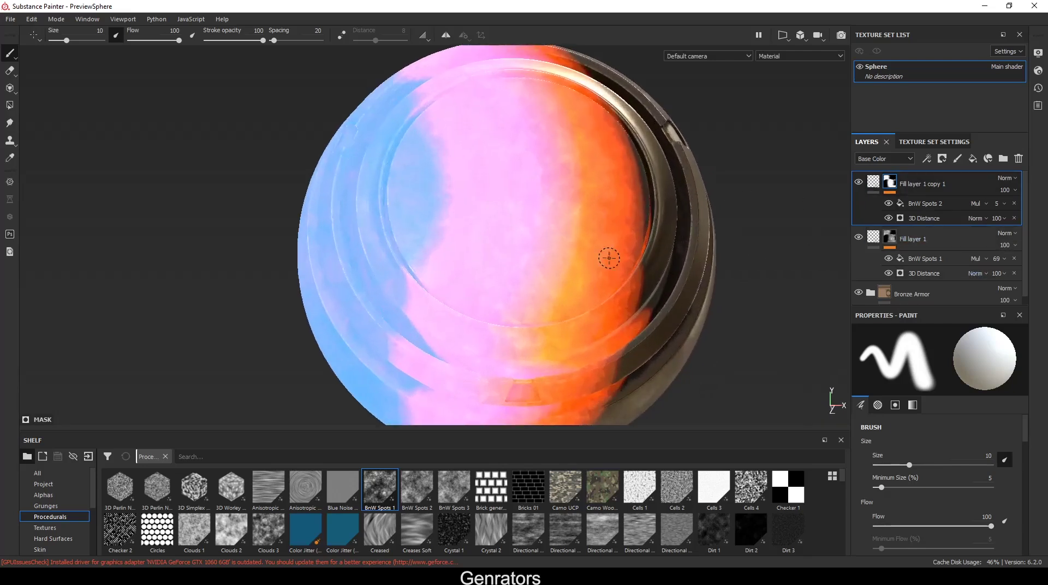
mouse_move(452, 243)
left_mouse_down("alt")
mouse_move(432, 241)
mouse_move(456, 248)
left_mouse_up("alt")
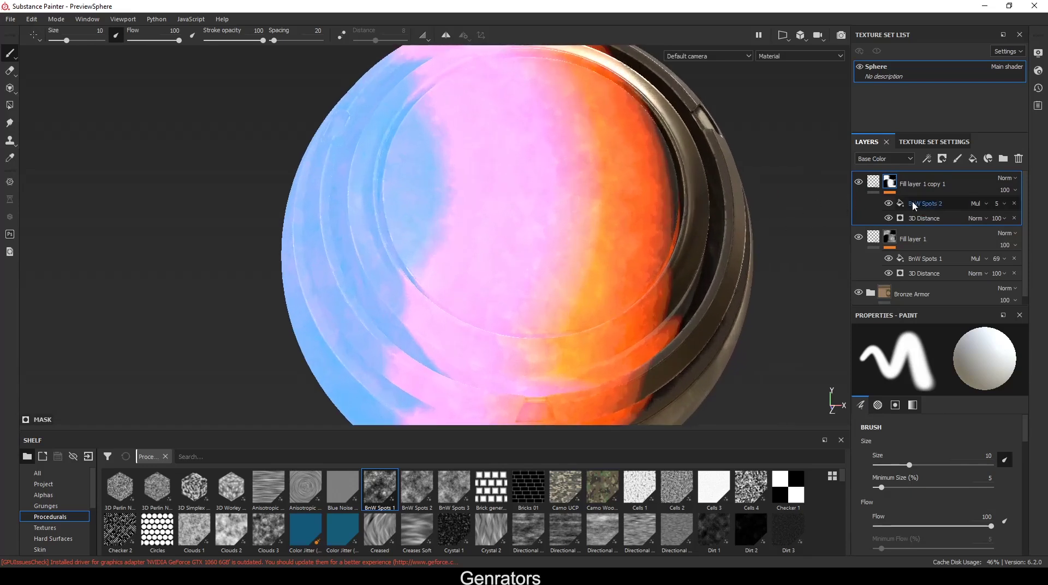
Hide Fill layer 1 copy 1 and add a Multiply Paint effect to Fill layer 1's mask.
left_click(858, 182)
left_click(928, 261)
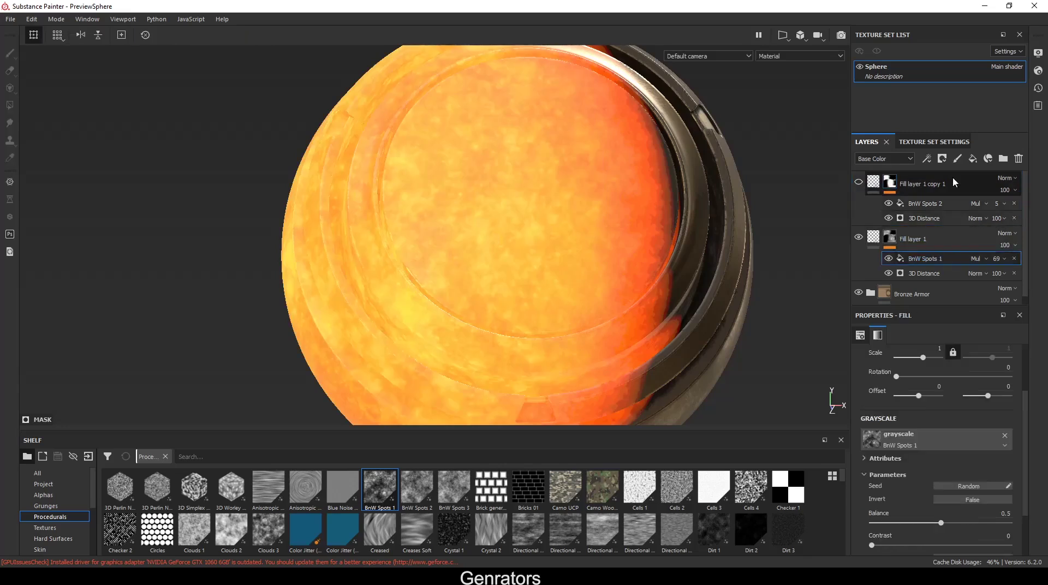
left_click(927, 158)
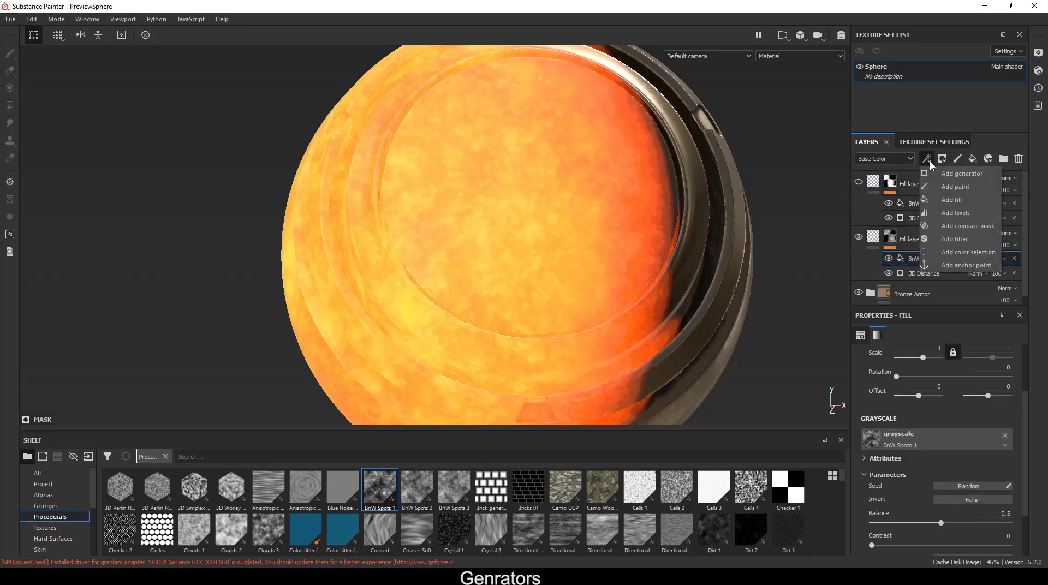
left_click(955, 187)
left_click(975, 260)
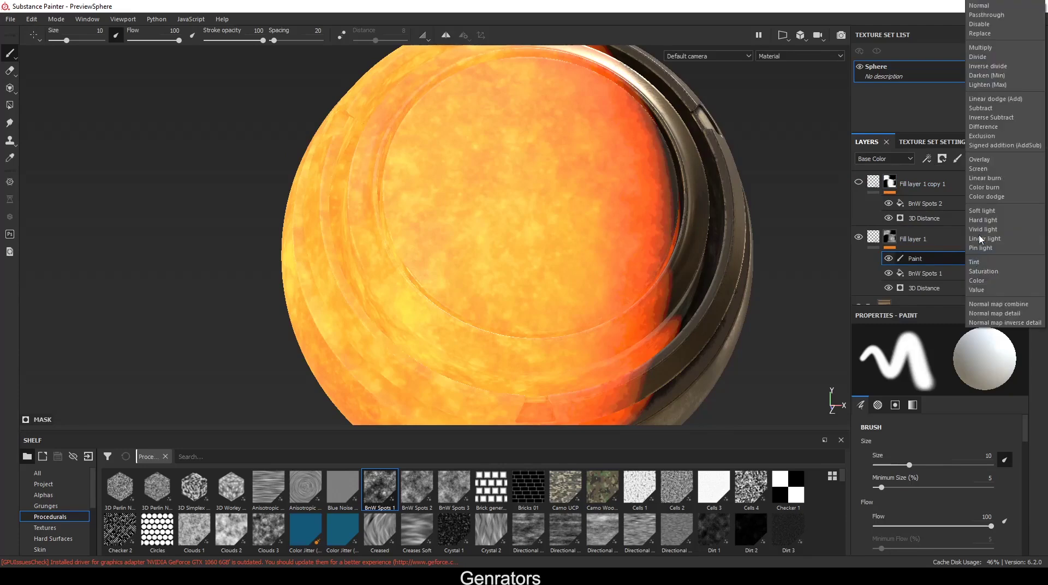
left_click(998, 56)
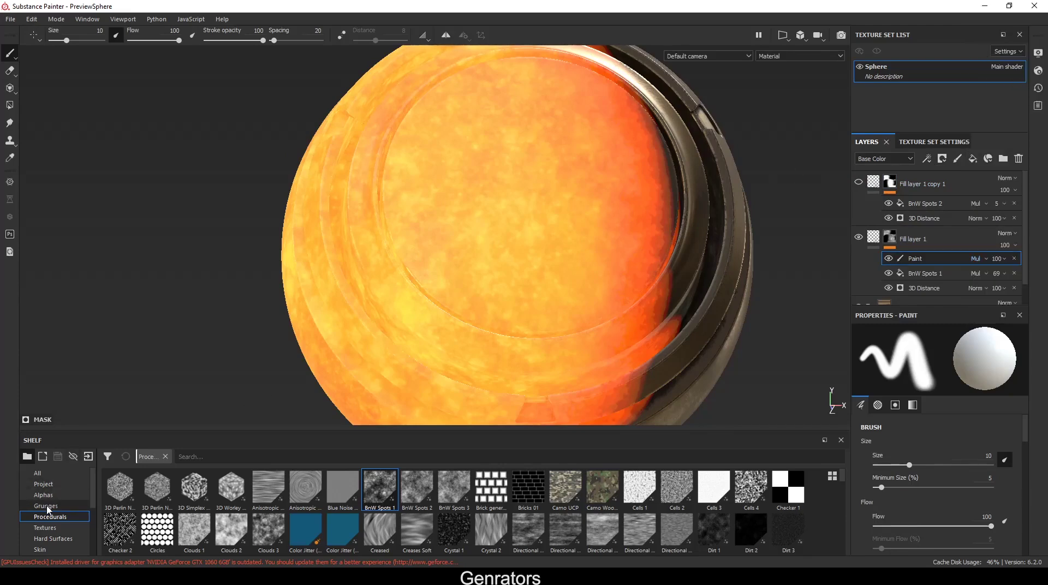
Paint black along the sphere's right rim with brush size about 17 to reveal bronze.
left_click_drag(456, 297, 467, 239, "alt")
right_click_drag(466, 239, 556, 215, "ctrl")
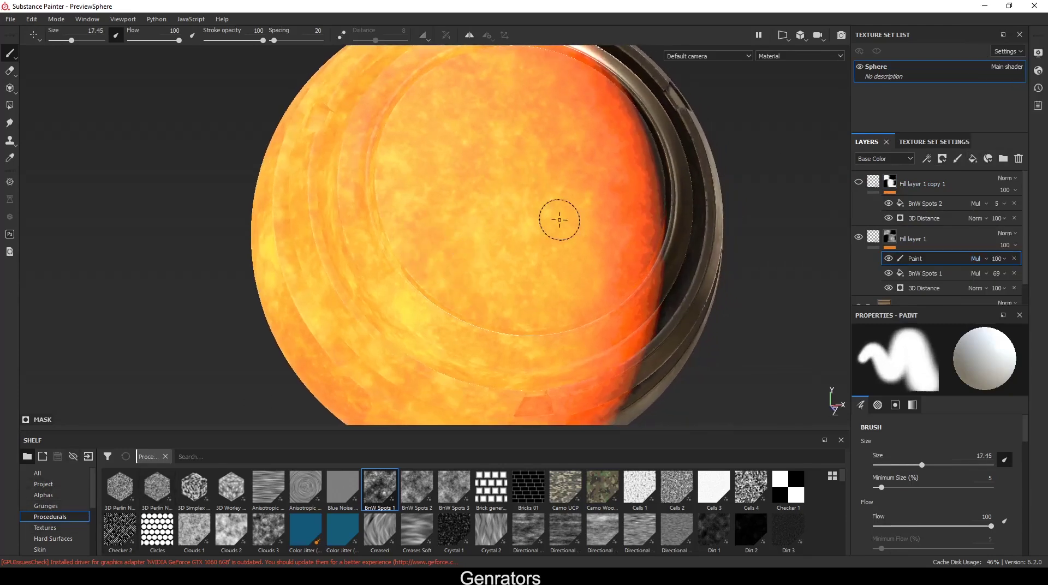
key("x")
left_click_drag(640, 201, 651, 249)
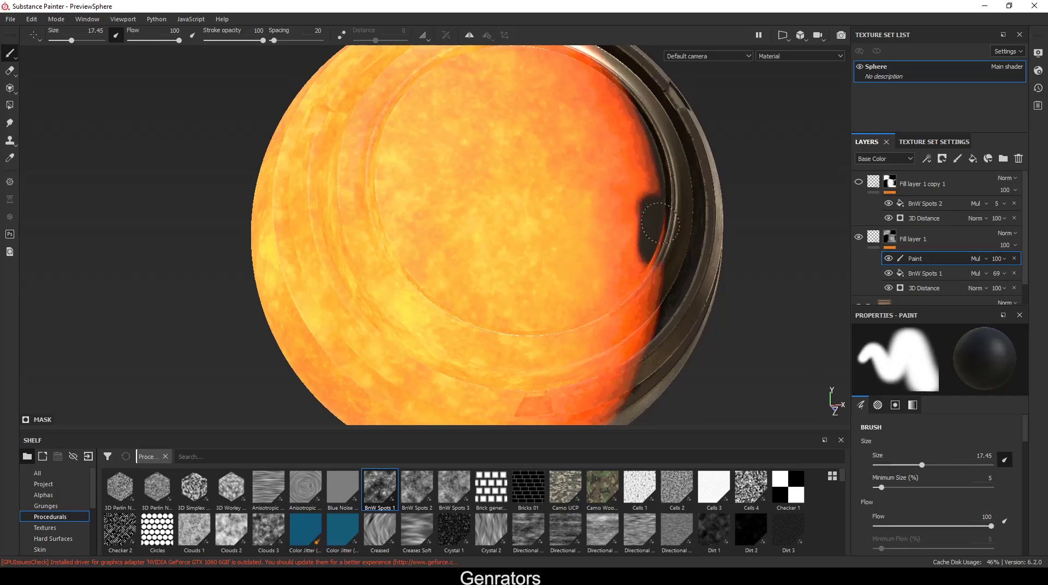
key("ctrl+z")
scroll(945, 503, "down", 5)
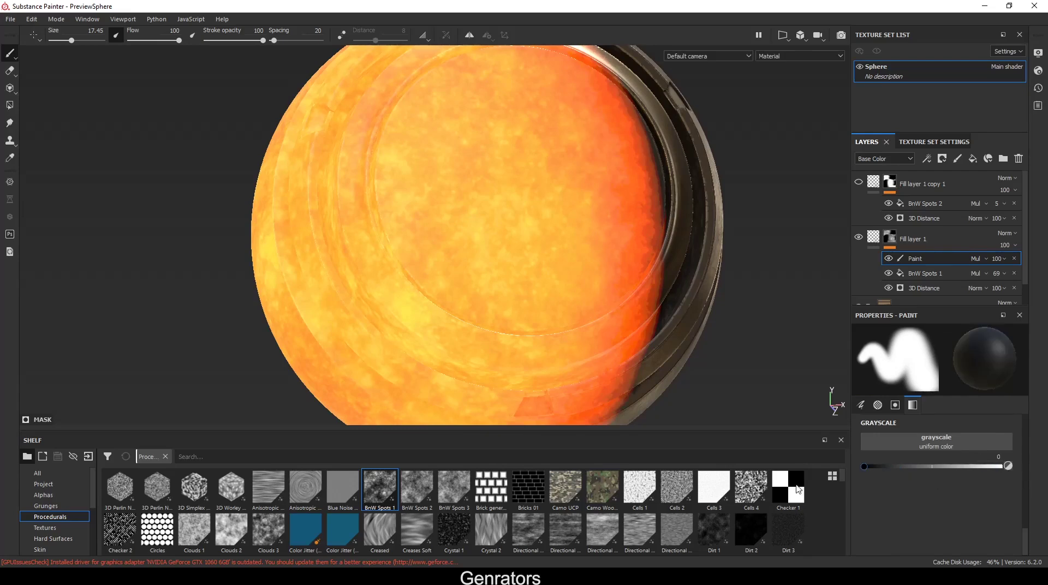
key("x")
mouse_move(480, 306)
left_mouse_down("alt")
mouse_move(557, 276)
mouse_move(662, 180)
mouse_move(658, 342)
left_mouse_up("alt")
key("x")
mouse_move(686, 226)
left_mouse_down()
mouse_move(681, 133)
mouse_move(669, 134)
mouse_move(656, 260)
left_mouse_up()
scroll(55, 518, "down", 2)
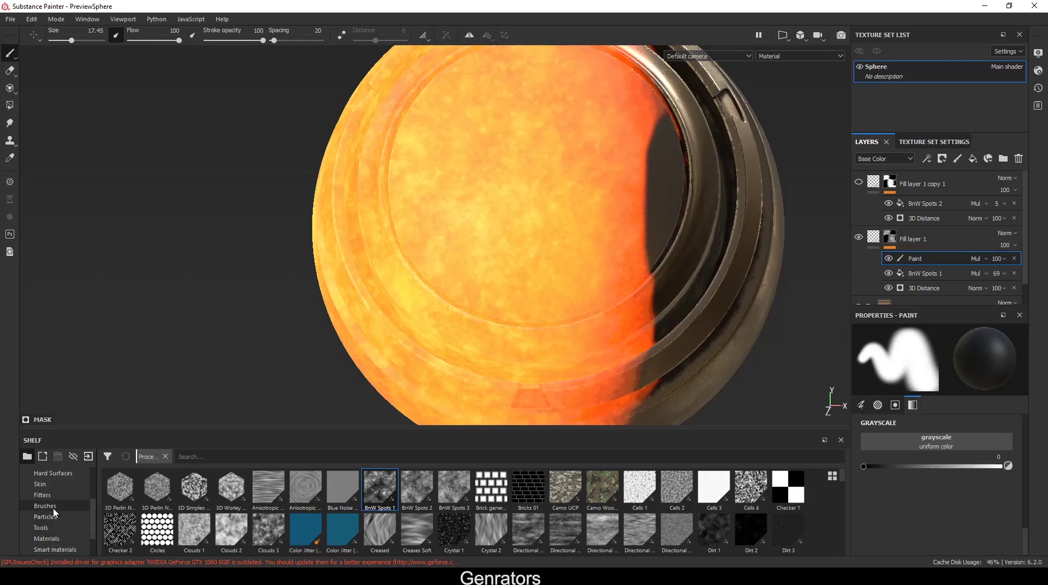
Rough up the orange-bronze border with the Dirt 2 brush, alternating black and white strokes.
left_click(65, 506)
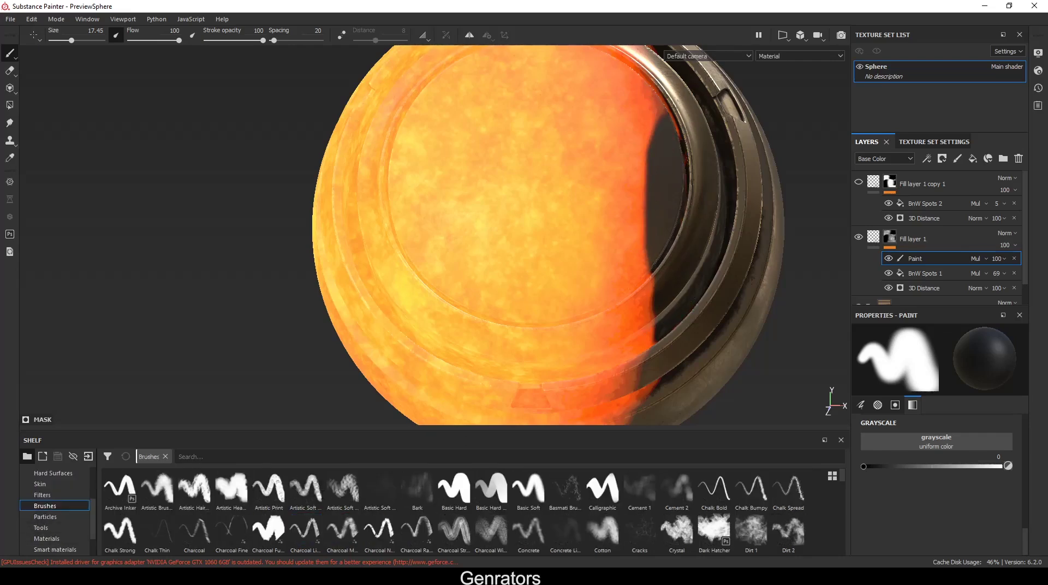
left_click(677, 532)
left_click(788, 536)
mouse_move(633, 232)
left_mouse_down()
mouse_move(650, 131)
mouse_move(630, 197)
mouse_move(636, 175)
left_mouse_up()
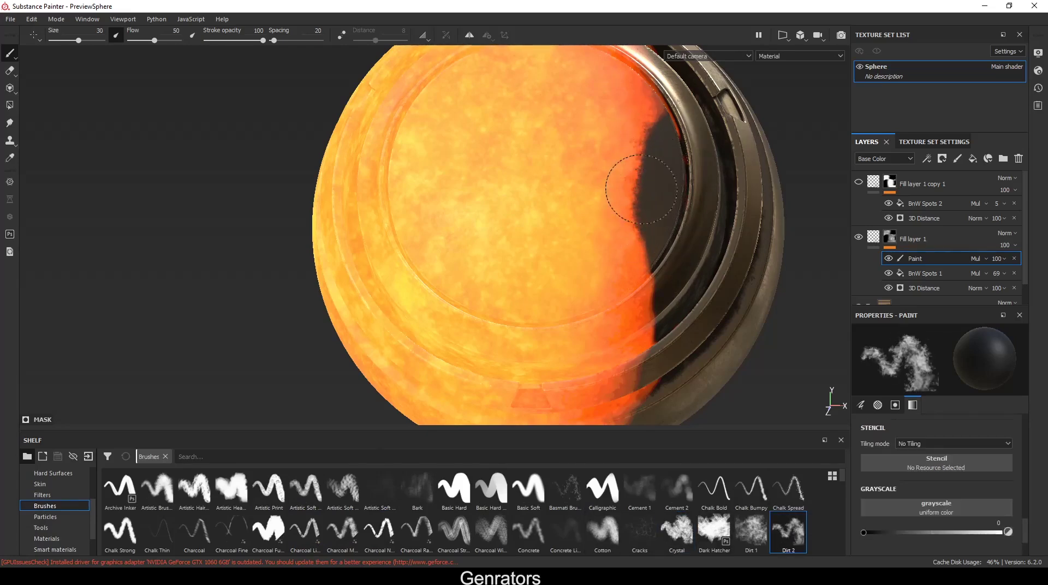
key("x")
mouse_move(627, 239)
left_mouse_down()
mouse_move(644, 355)
mouse_move(630, 306)
mouse_move(600, 328)
mouse_move(565, 326)
left_mouse_up()
key("x")
scroll(374, 262, "down", 3)
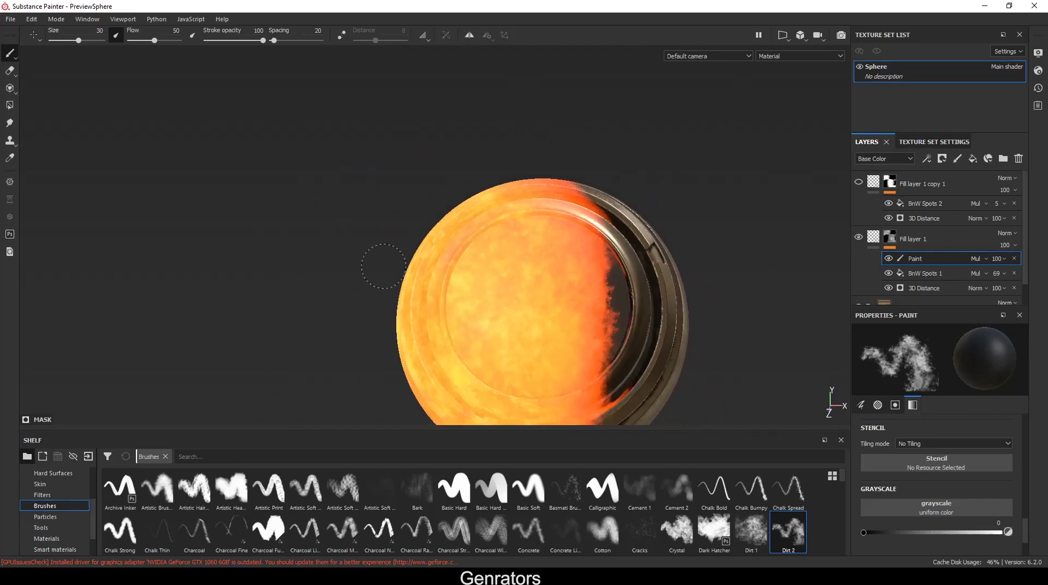
scroll(386, 245, "up", 4)
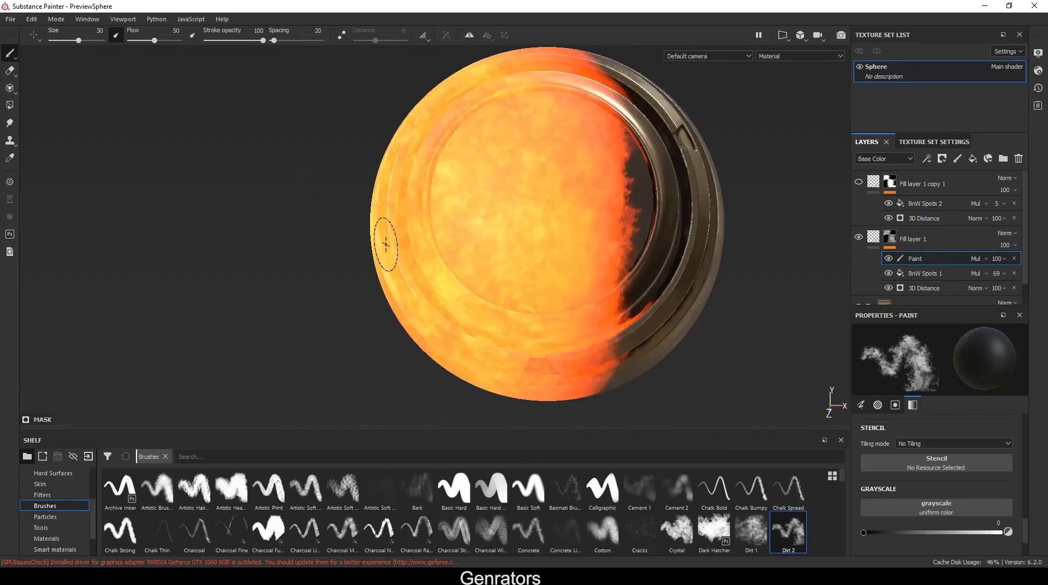